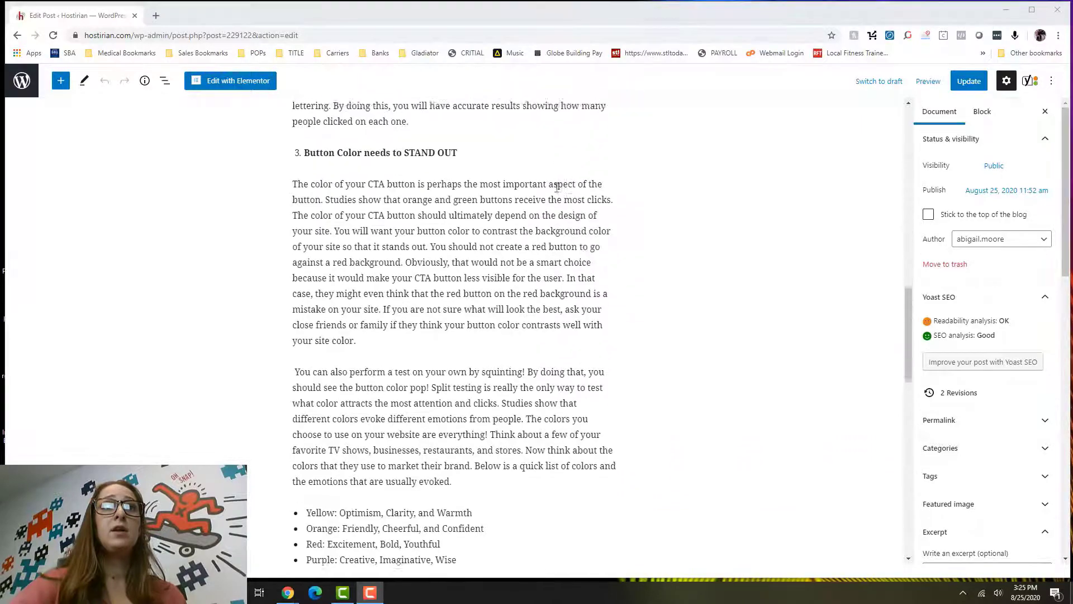
- Look through the blog post's body text down to its closing paragraph and back up to the title
scroll(556, 188, down, 3)
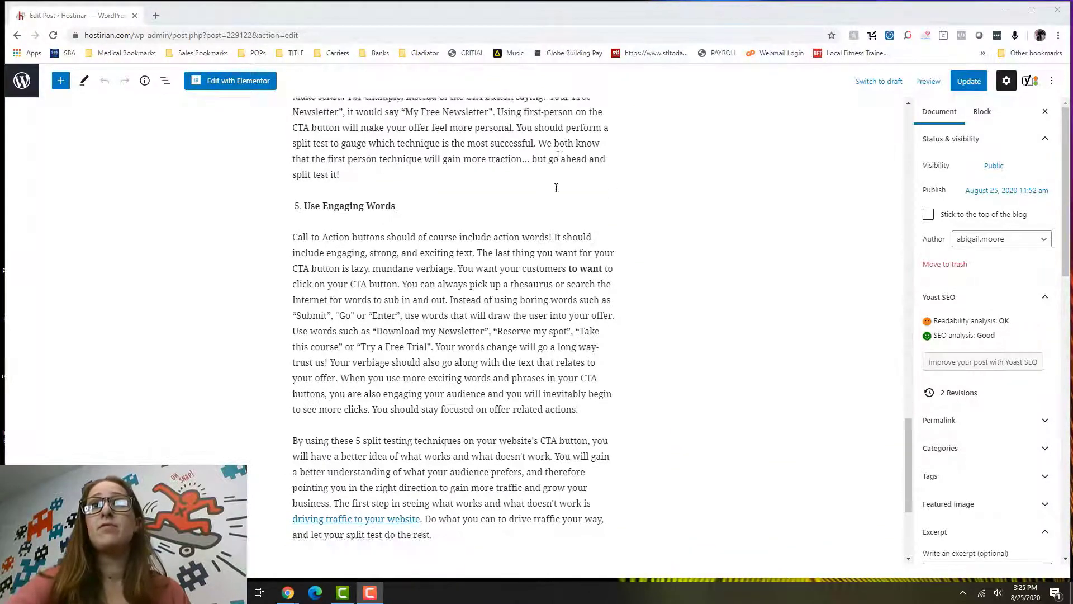
scroll(555, 182, up, 20)
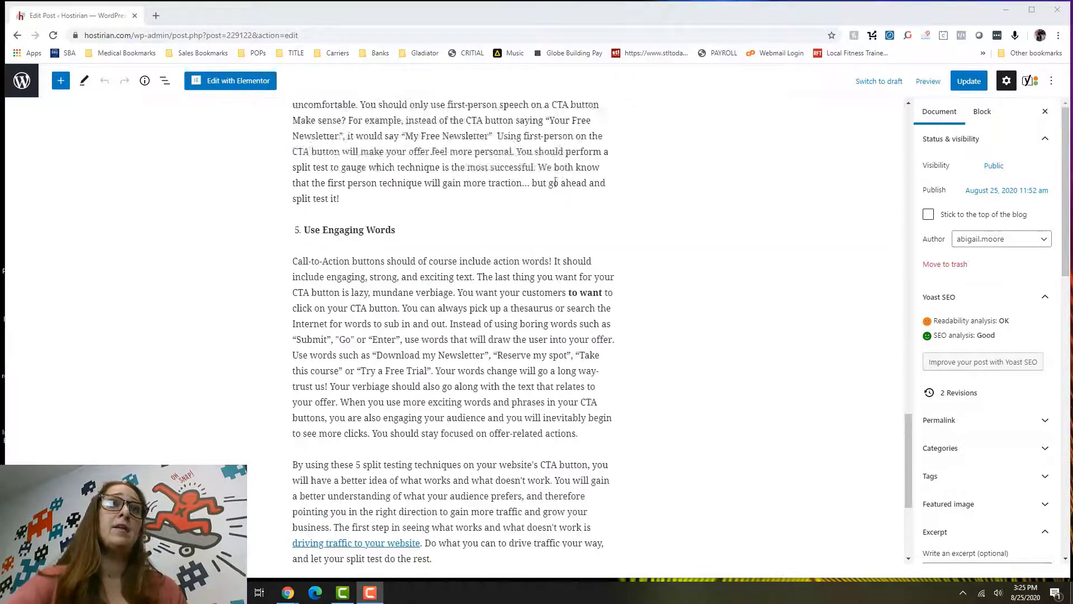
scroll(555, 182, up, 17)
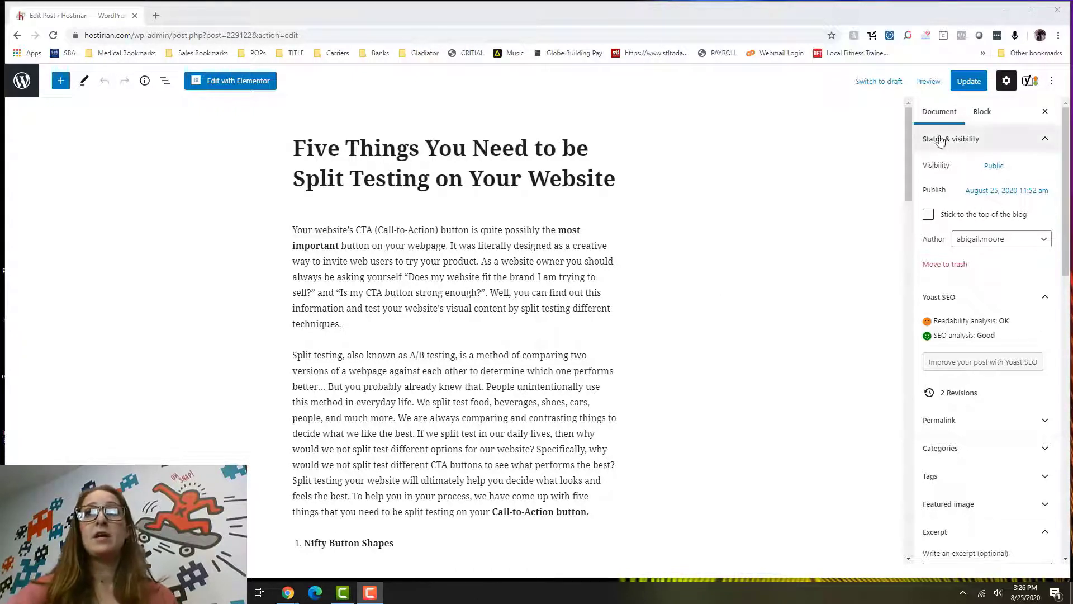
- Examine the post's document settings and the available post visibility options, leaving the choice unchanged
scroll(1013, 261, down, 2)
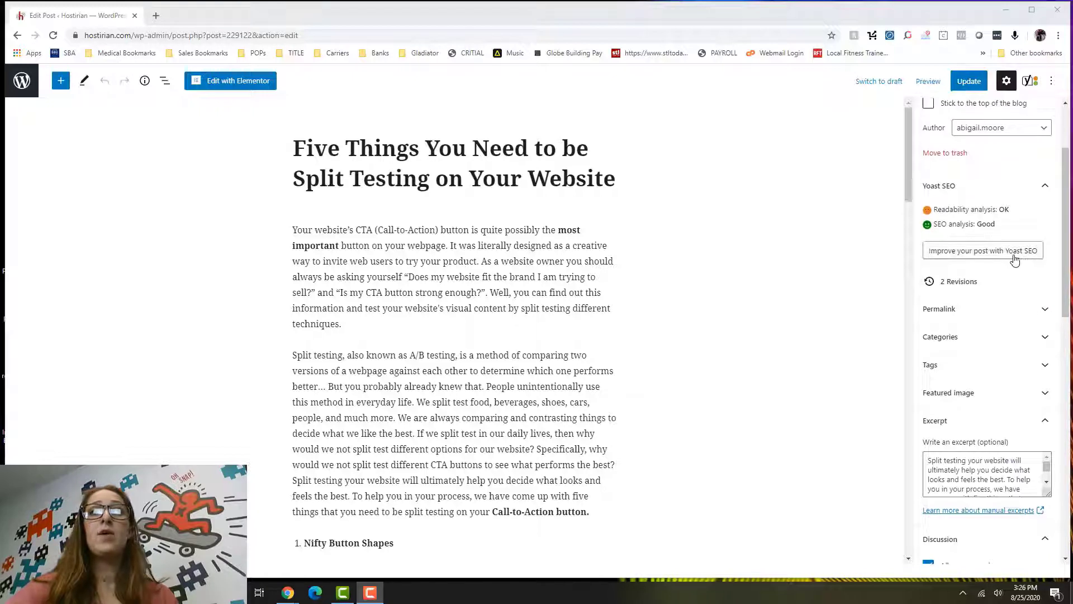
scroll(1016, 256, up, 2)
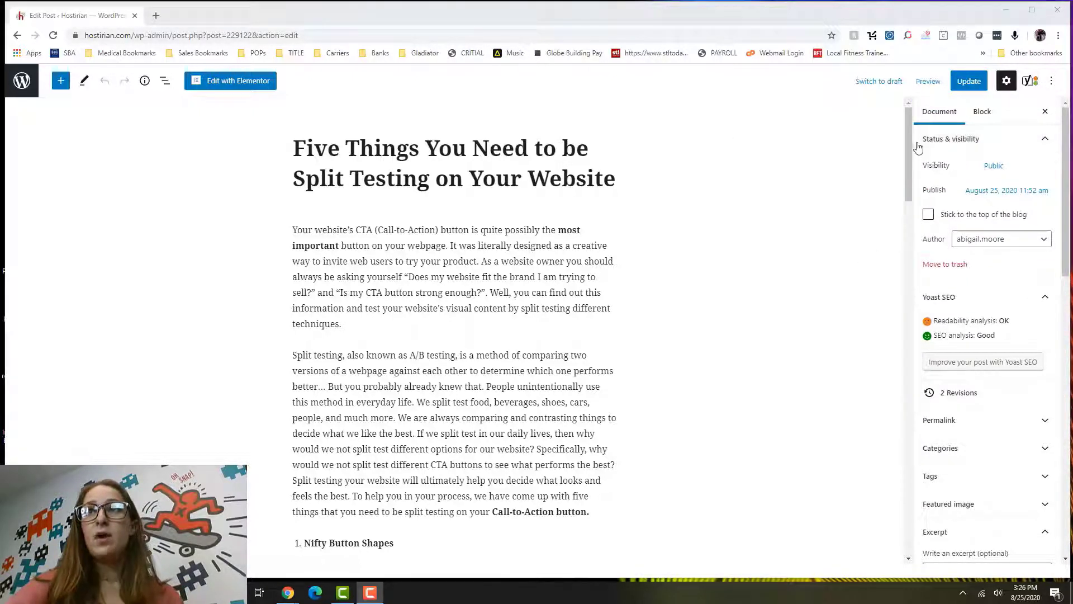
click(994, 165)
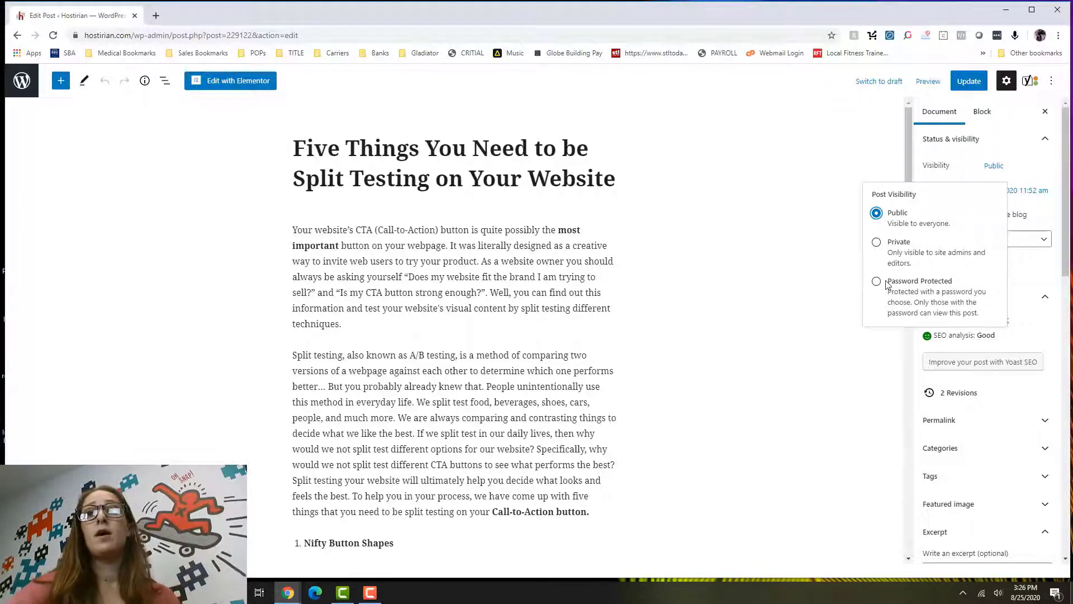
click(870, 147)
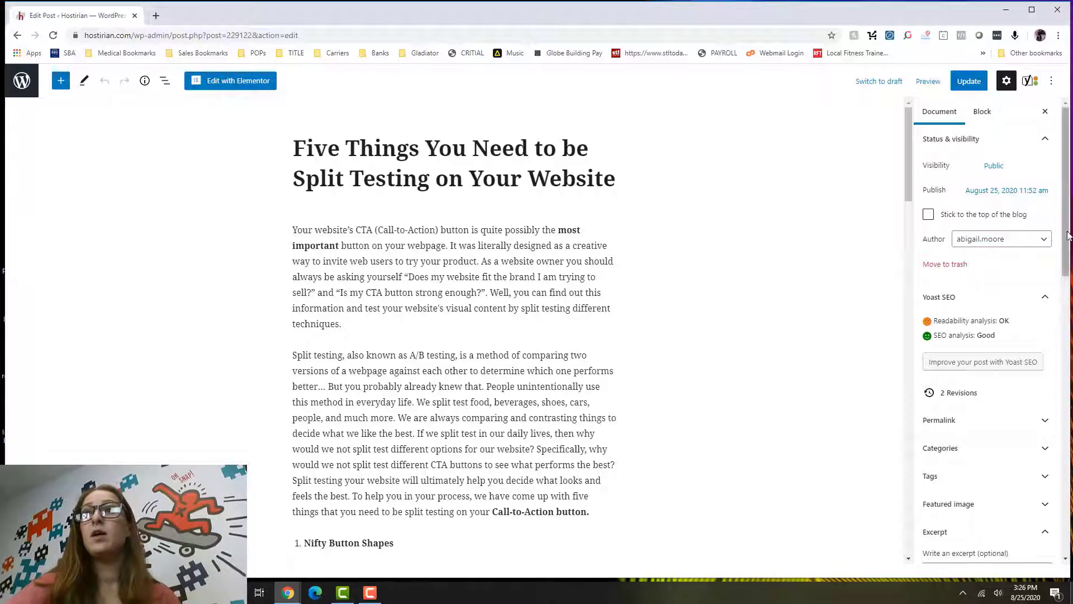
- Check the post's Yoast SEO analysis ratings and the URL slug in its permalink settings
scroll(1030, 258, down, 2)
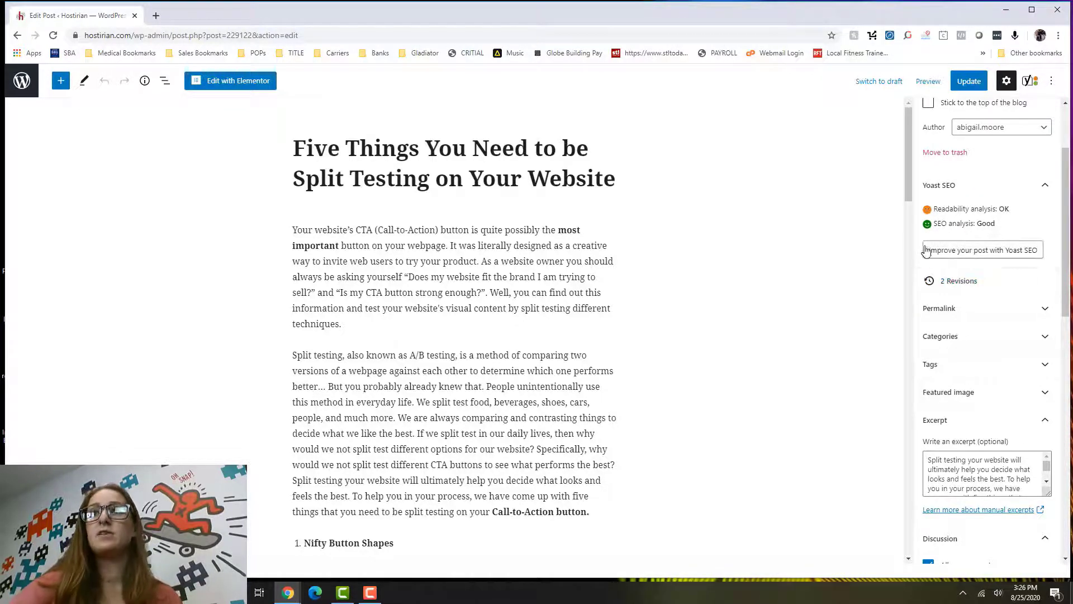
scroll(928, 253, down, 1)
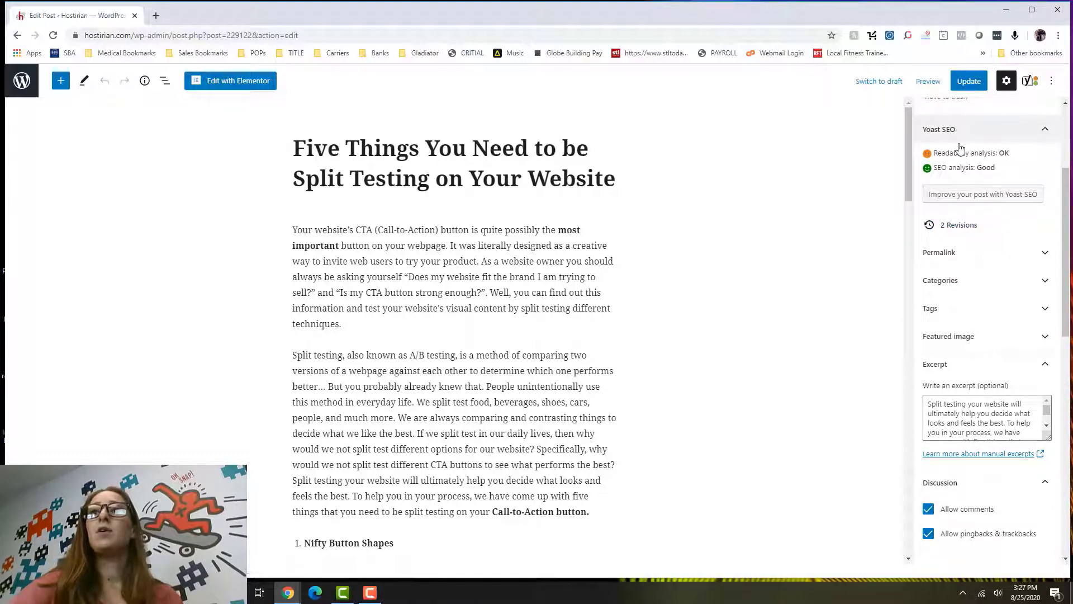
click(1046, 254)
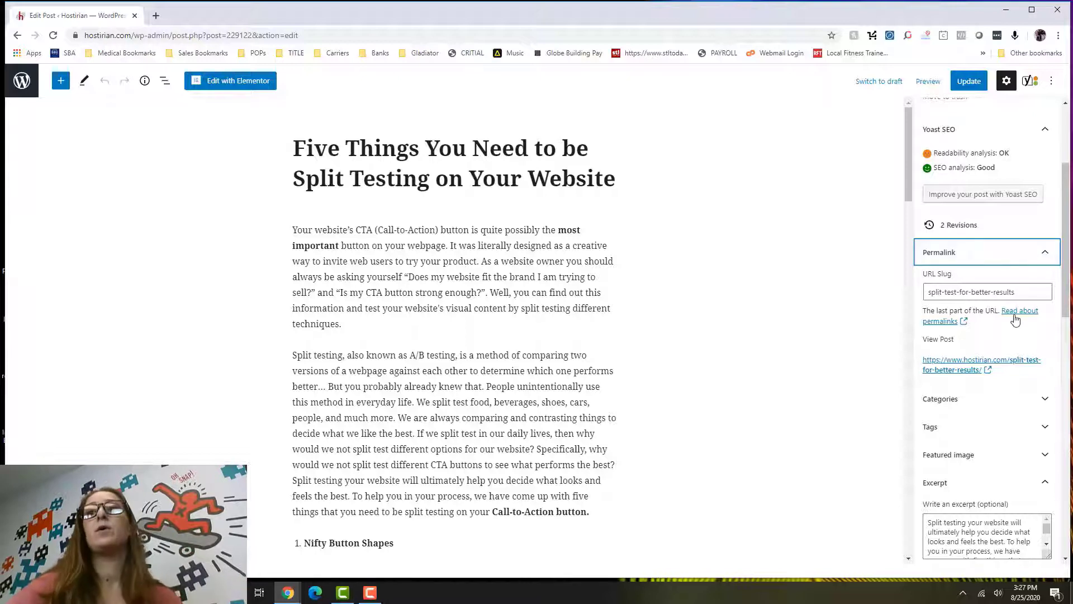
click(1045, 253)
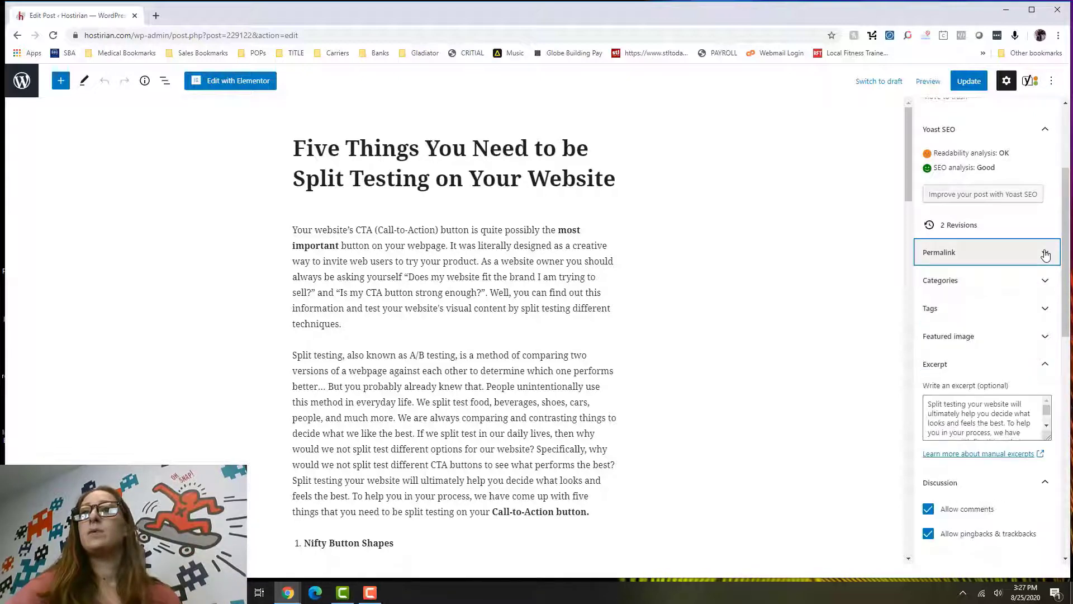
- Review the categories and tags assigned to the post, collapsing each section after viewing it
click(1045, 281)
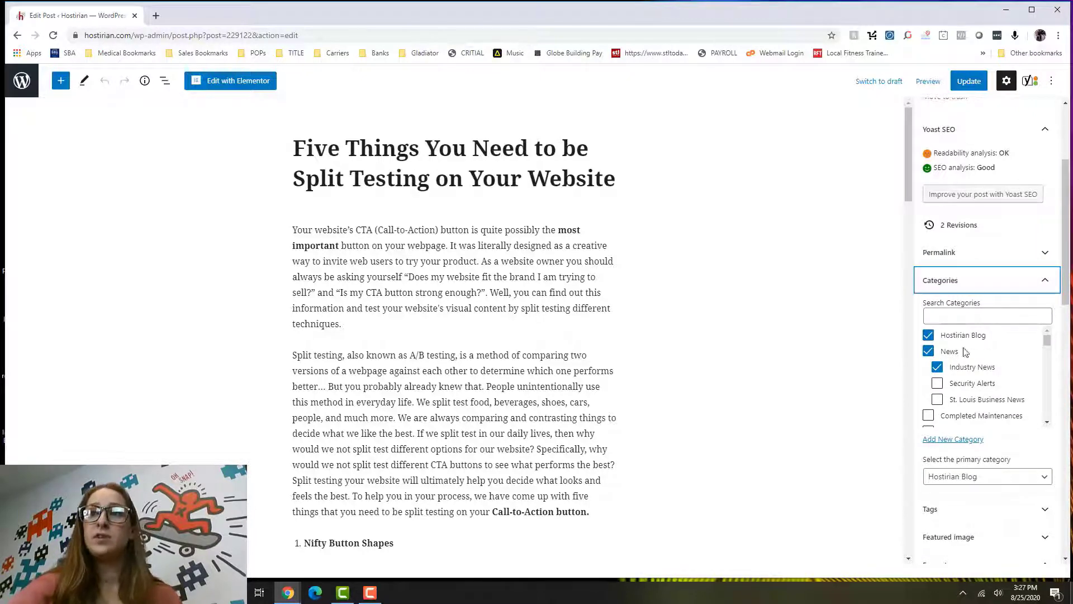
click(1052, 288)
click(1048, 312)
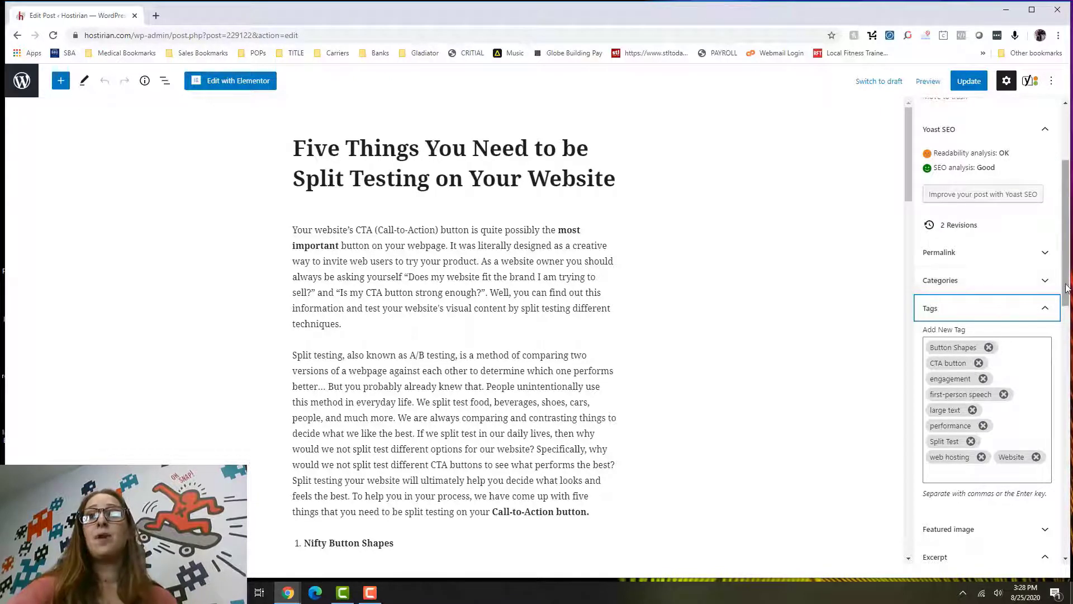
scroll(1066, 288, down, 3)
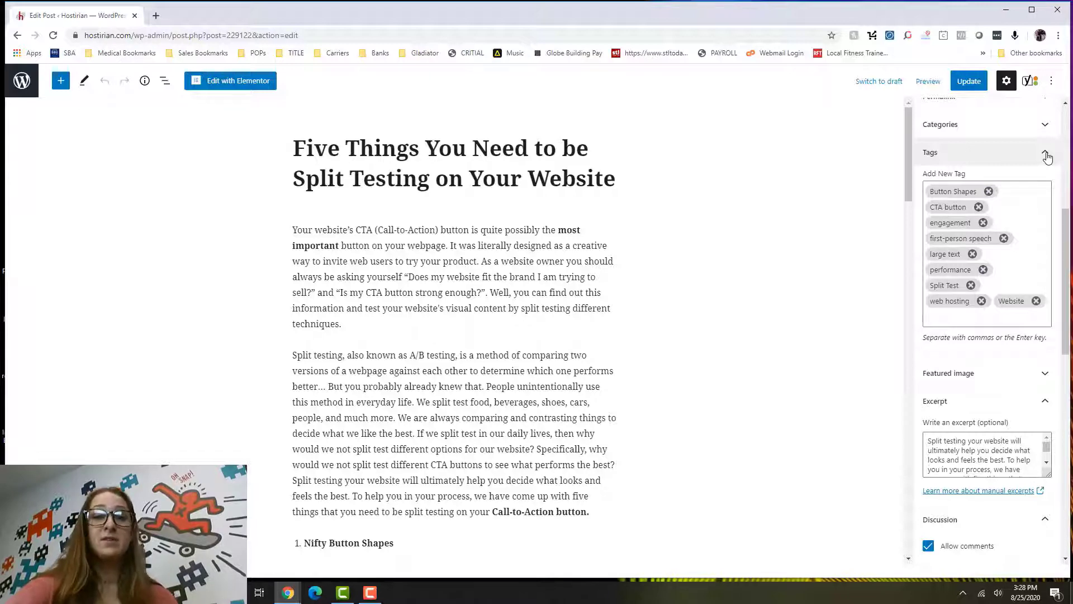
click(1047, 157)
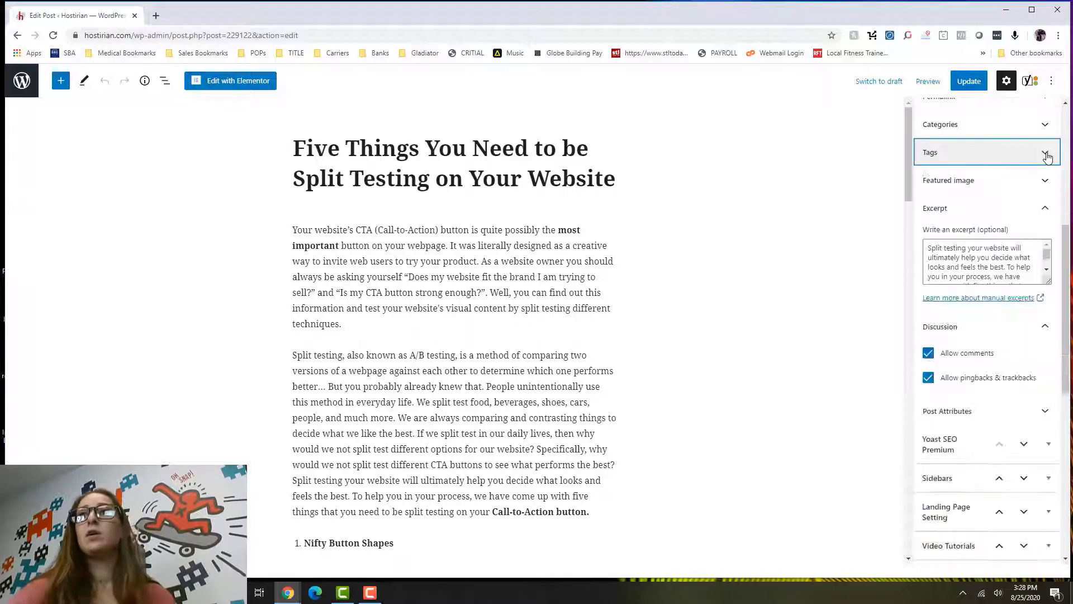
- View the post's featured image, and collapse the Featured image and Excerpt sections
click(1048, 180)
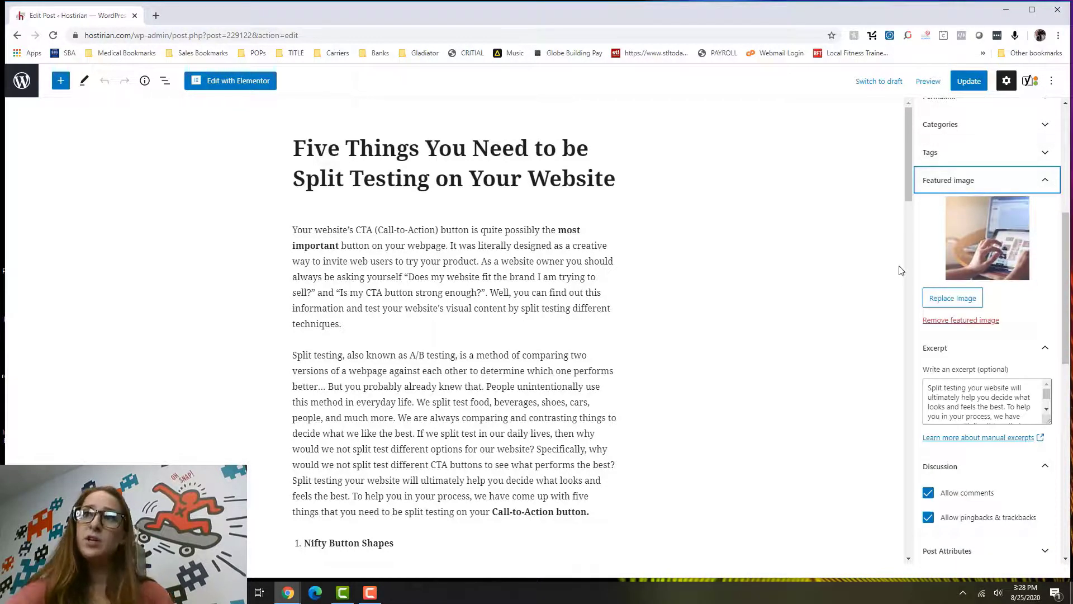
click(1045, 181)
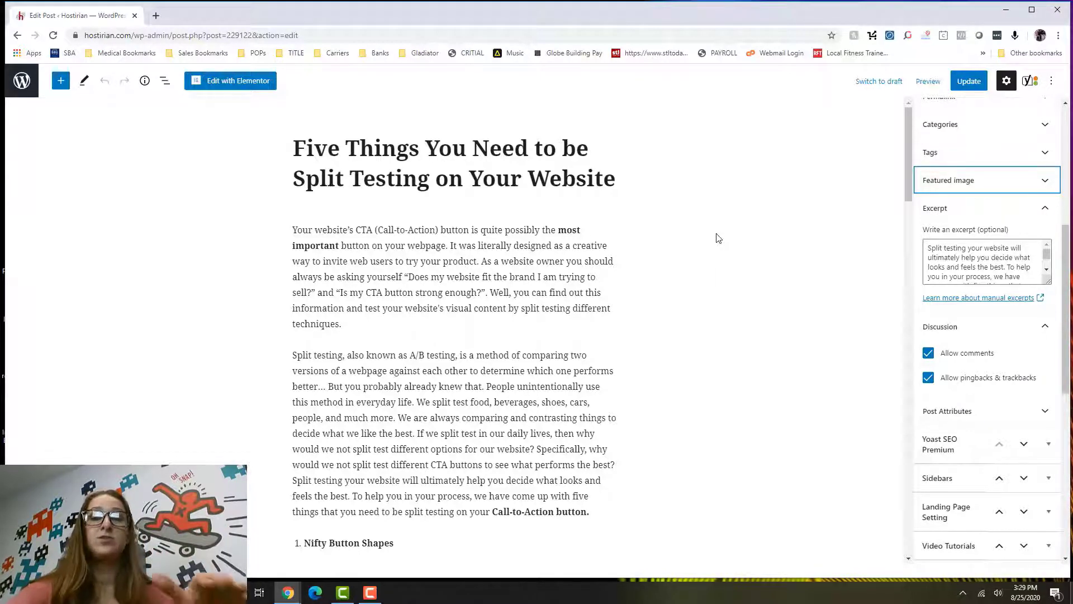
click(1045, 208)
- Check the post's Discussion options for comments and pingbacks, and leave Discussion and Post Attributes collapsed
click(1043, 239)
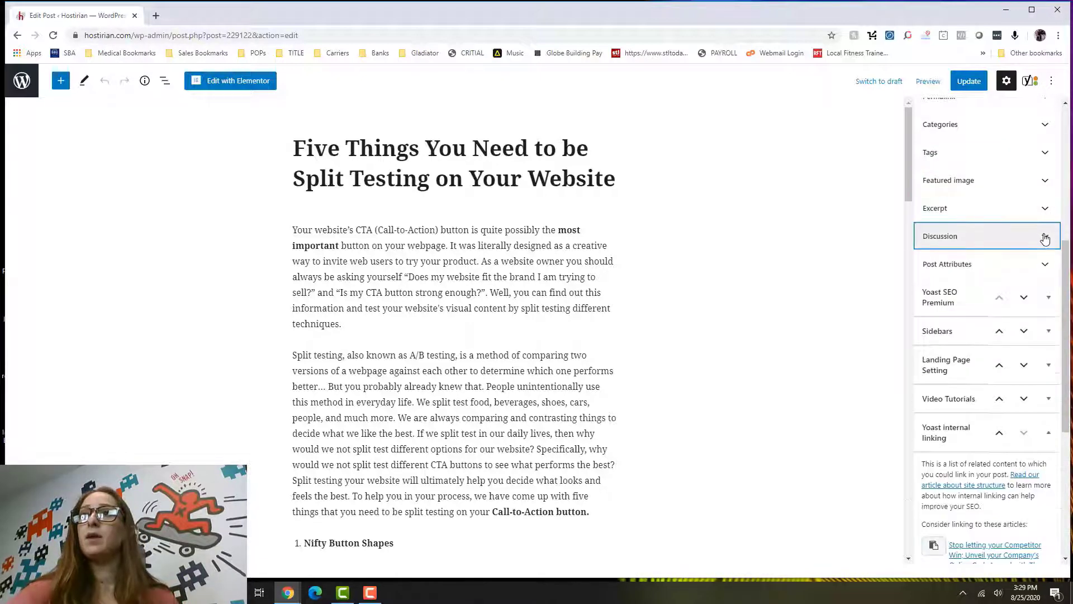
click(1045, 238)
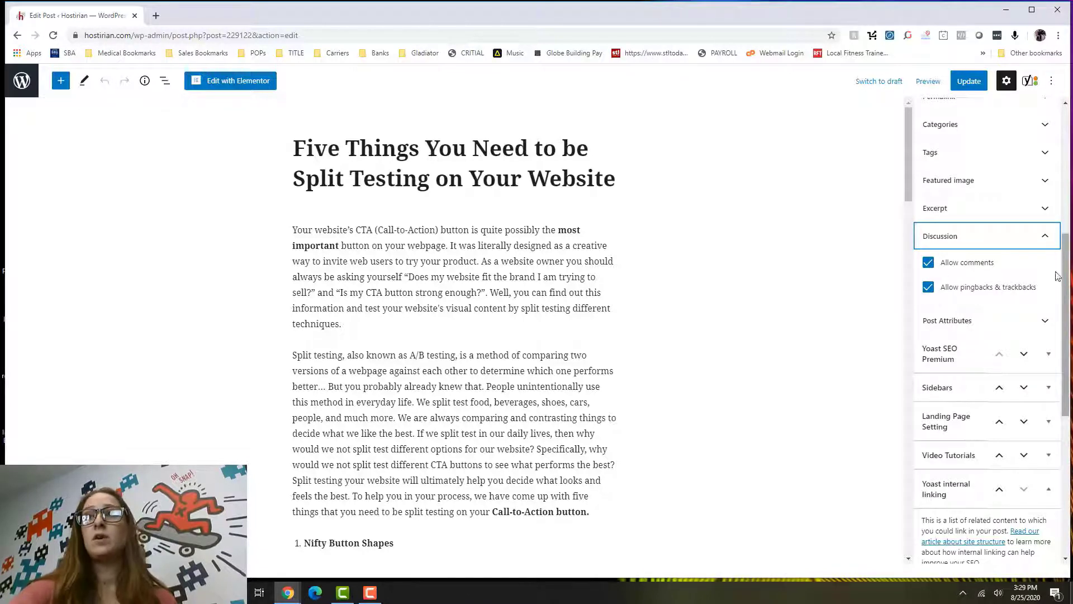
click(1044, 240)
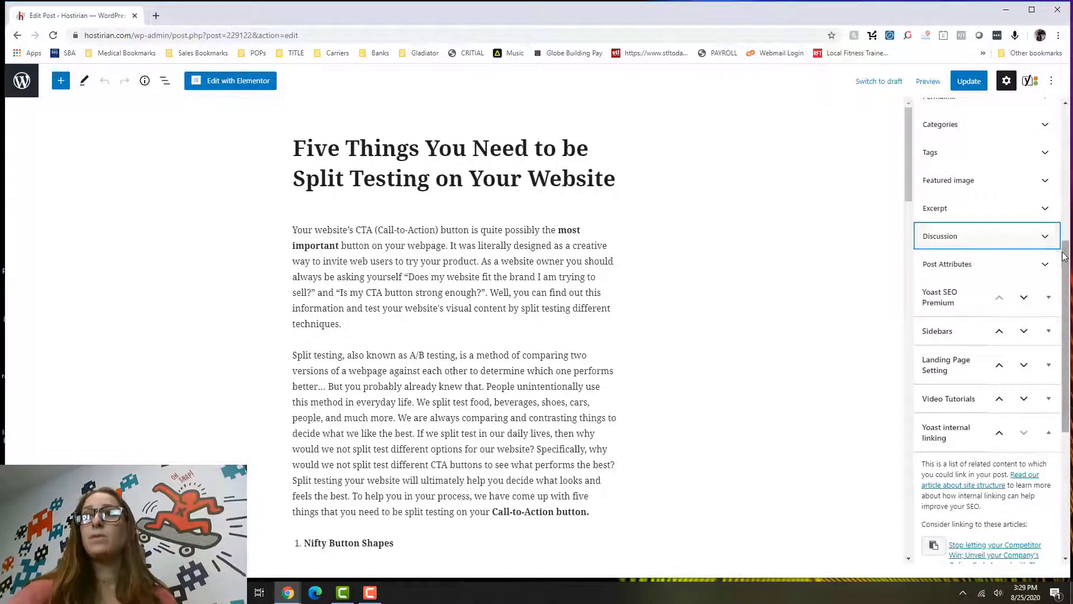
click(1048, 266)
click(1049, 267)
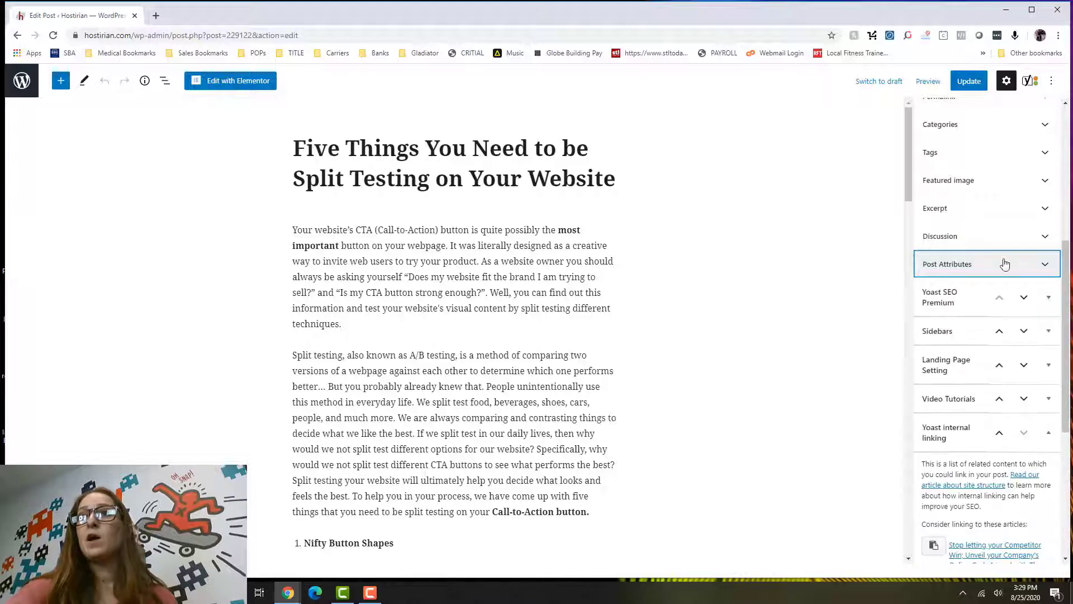
click(1024, 298)
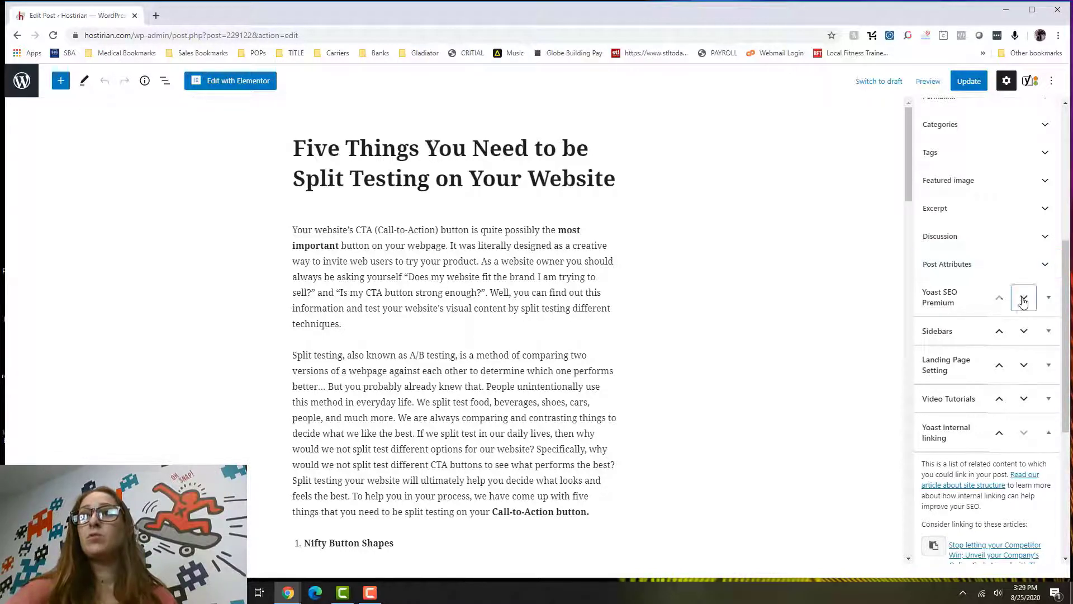
click(1000, 327)
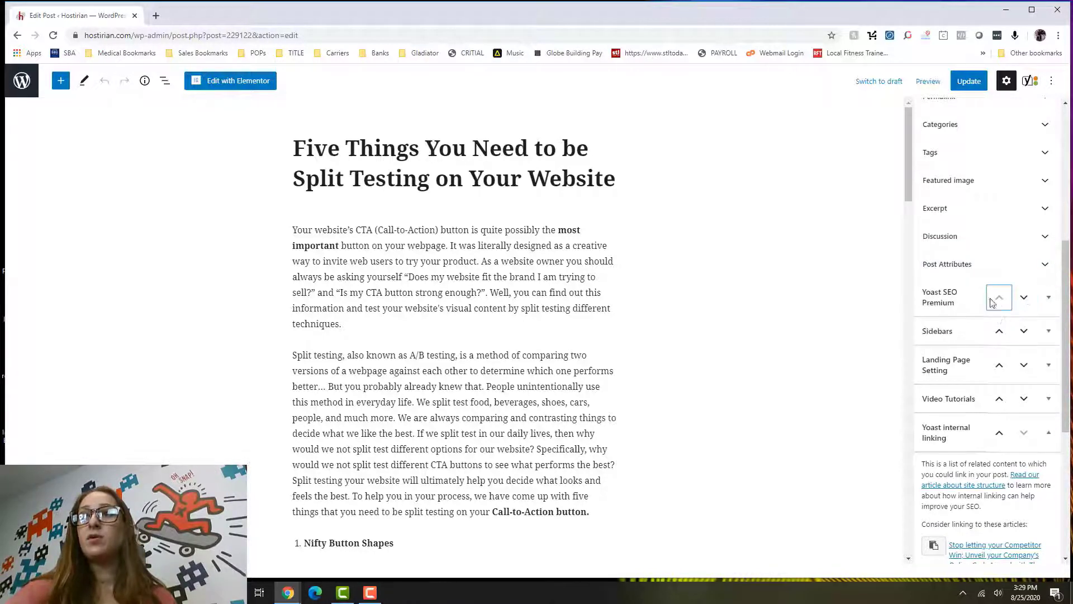
click(1023, 299)
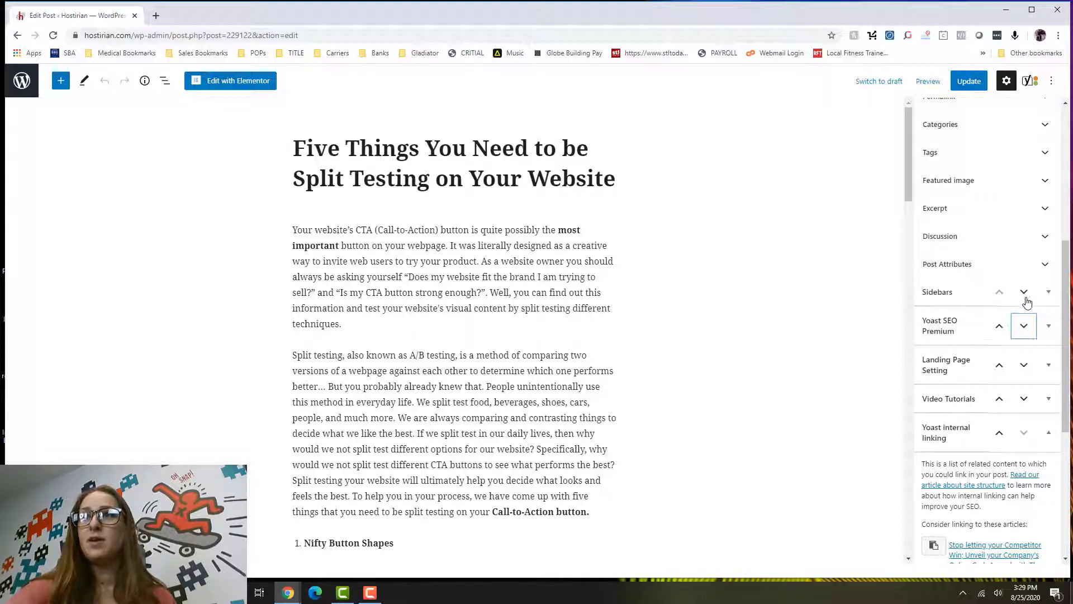
click(1001, 327)
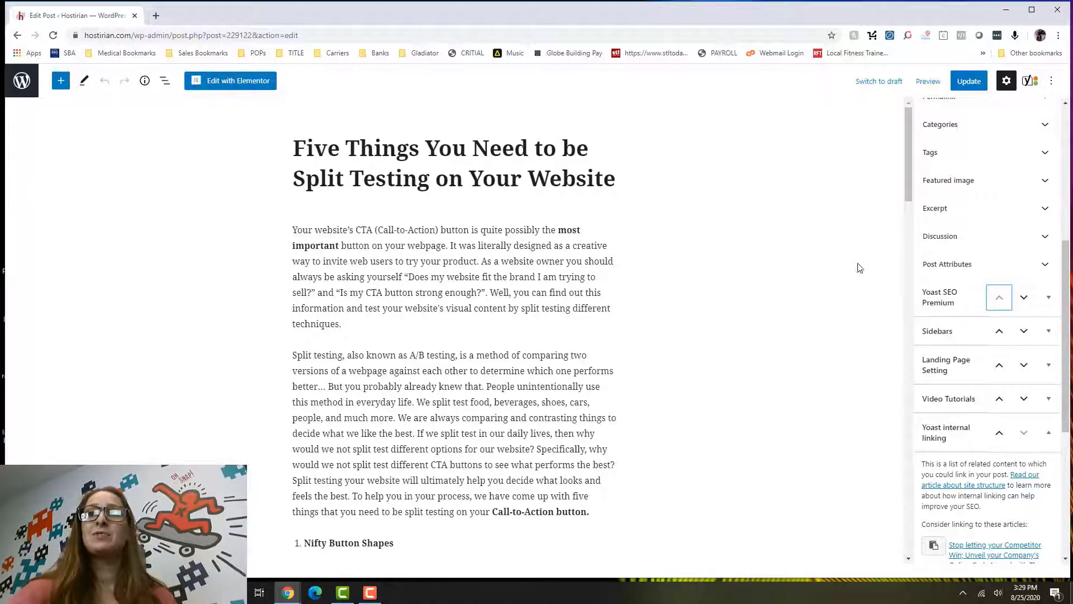
- Expand the Yoast SEO Premium section and examine its focus keyphrase and Google preview alongside the post's text
click(1049, 301)
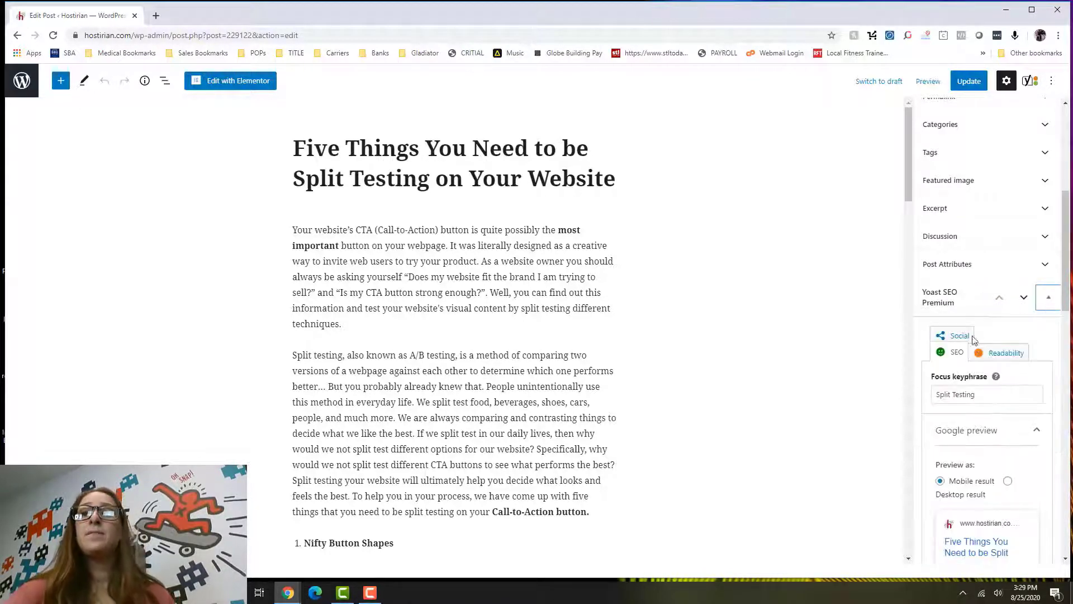
scroll(782, 331, down, 2)
scroll(781, 330, down, 5)
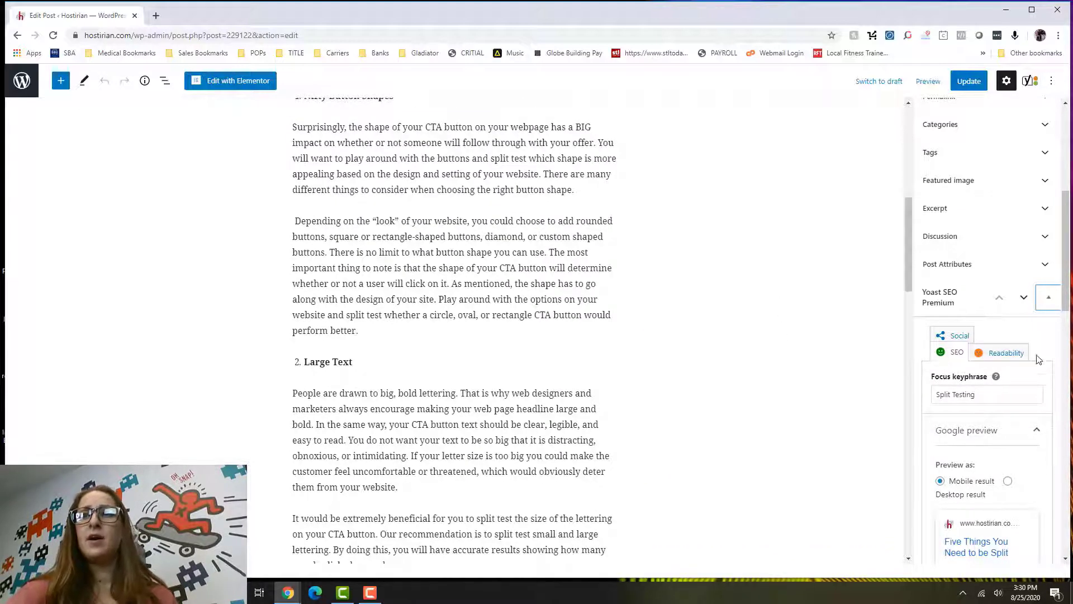
scroll(639, 336, down, 7)
scroll(639, 335, down, 15)
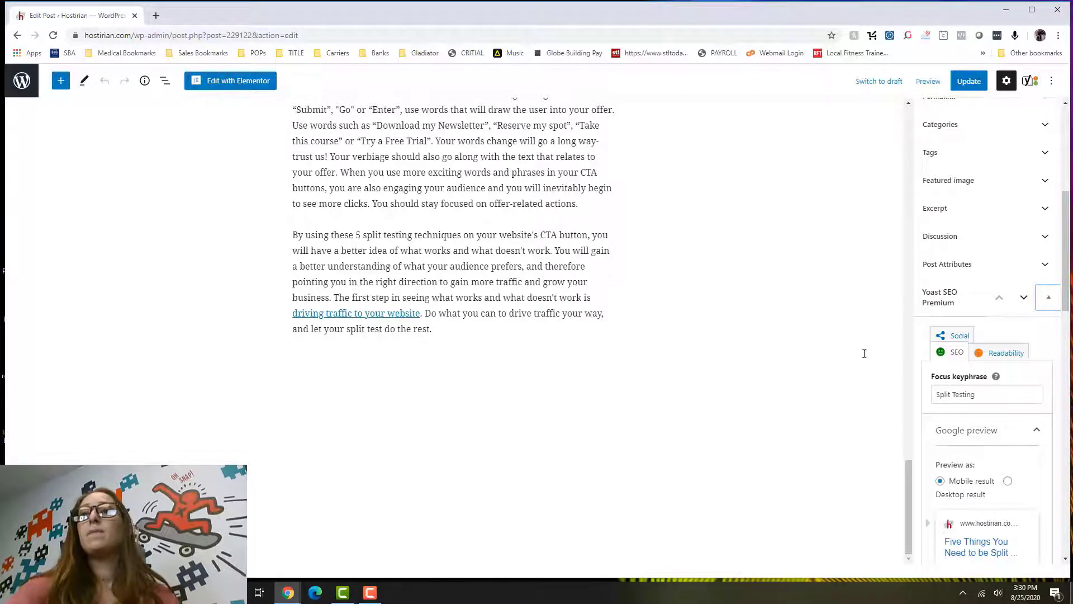
scroll(958, 328, down, 4)
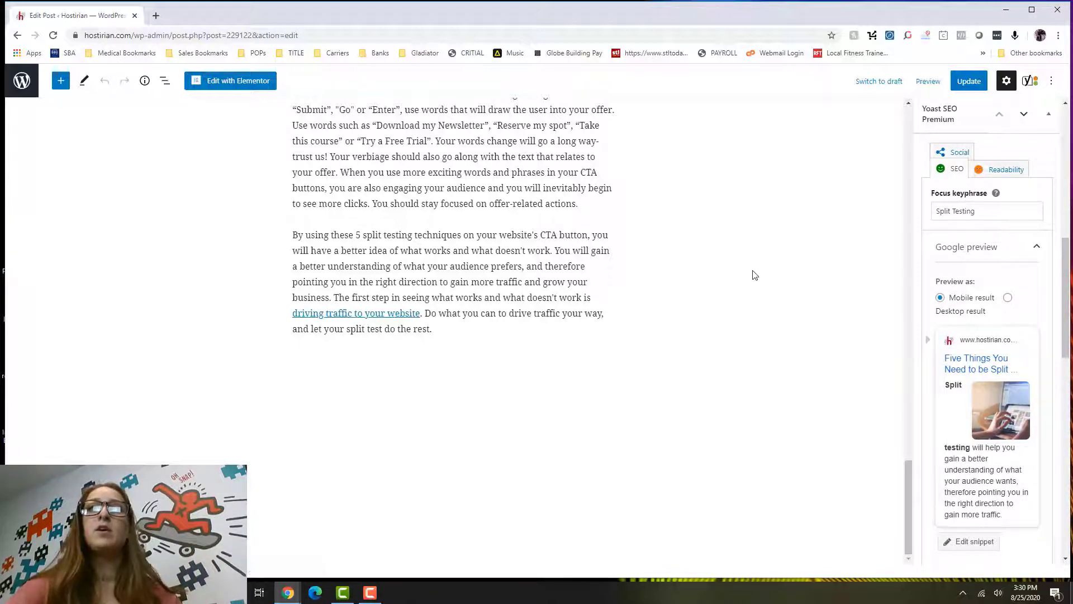
- Review the document settings again from the publishing details down to the Yoast focus keyphrase and mobile Google preview
scroll(748, 264, up, 7)
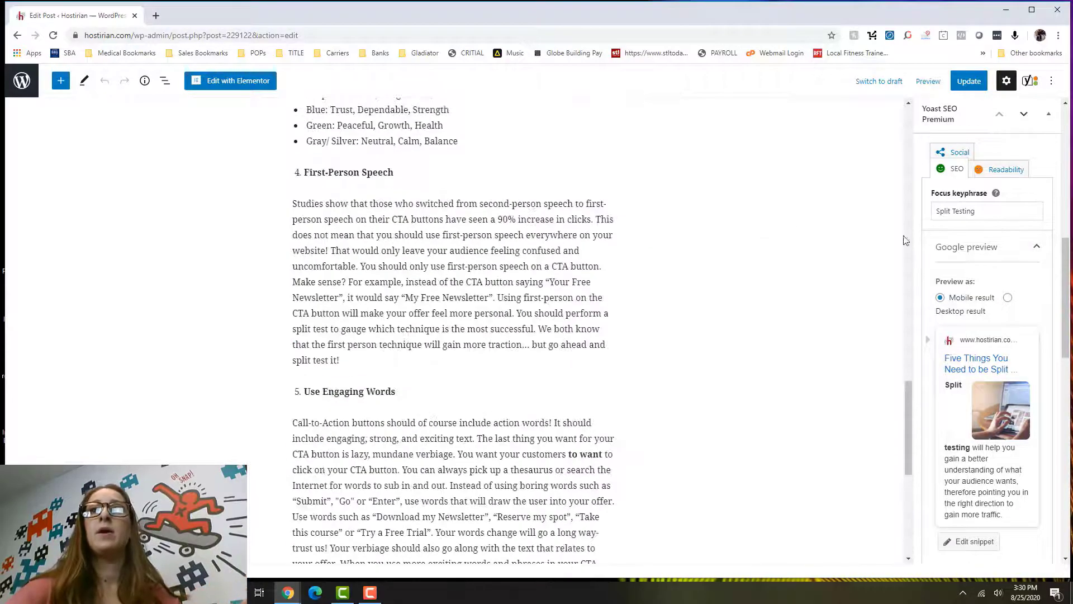
scroll(1066, 313, up, 8)
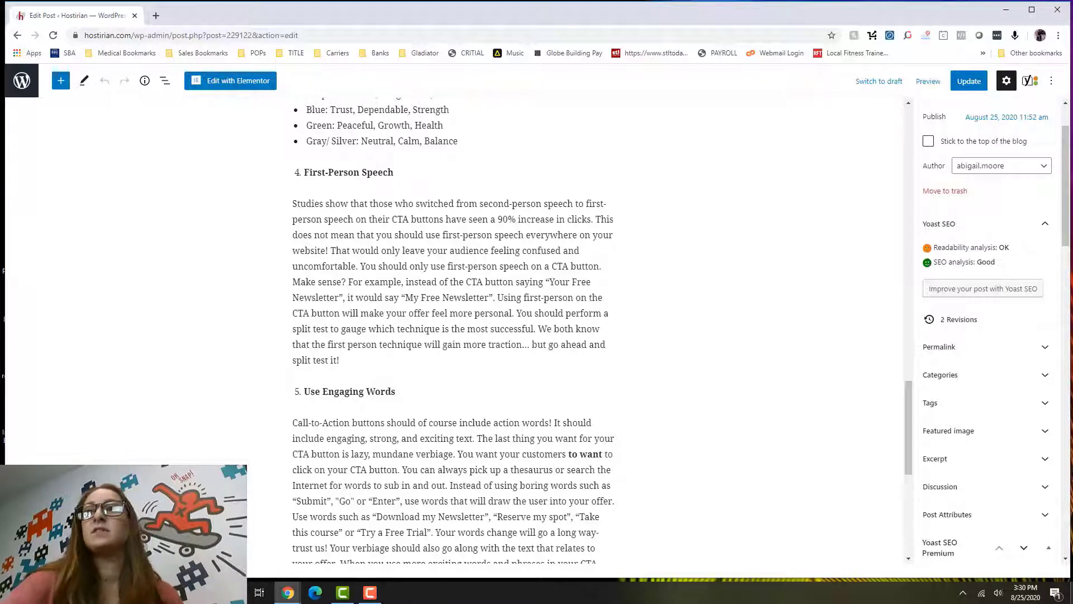
drag(1066, 223, 1049, 195)
scroll(1056, 234, down, 3)
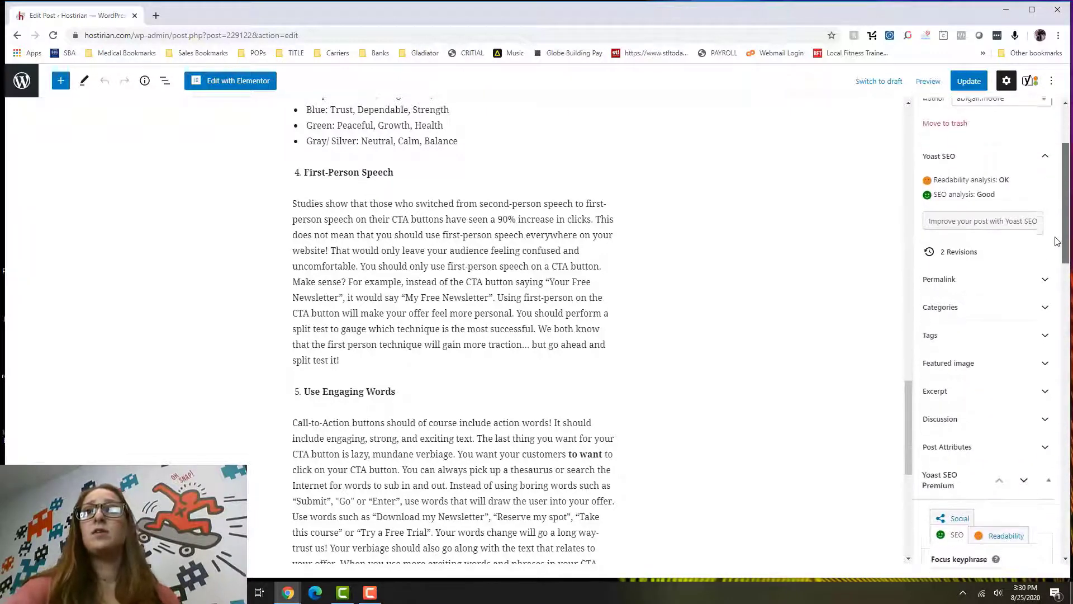
scroll(1058, 246, down, 4)
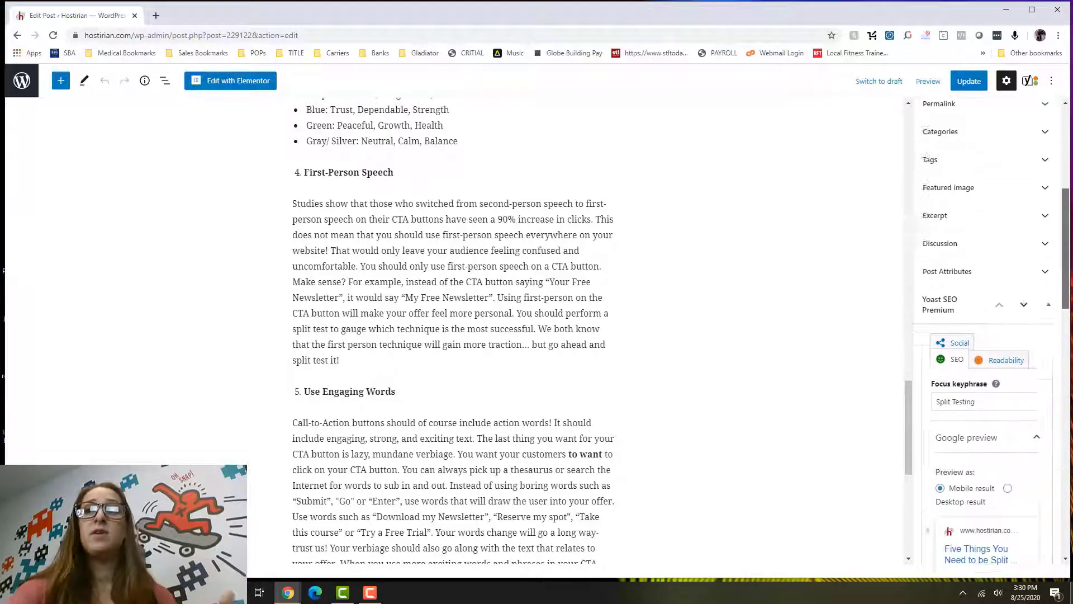
scroll(987, 330, down, 1)
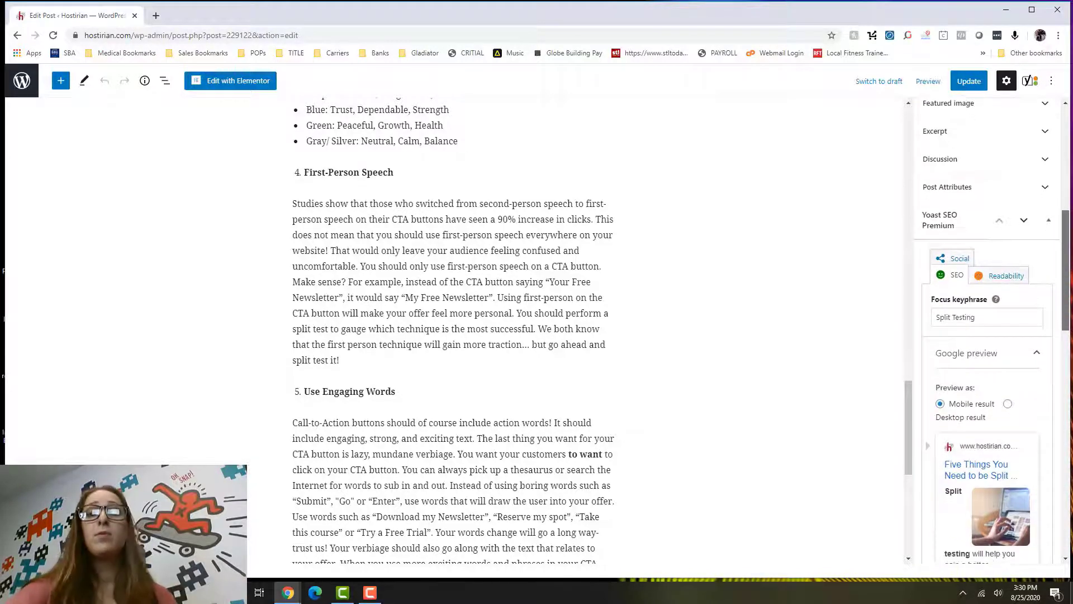
scroll(1066, 311, down, 1)
drag(1066, 311, 1065, 343)
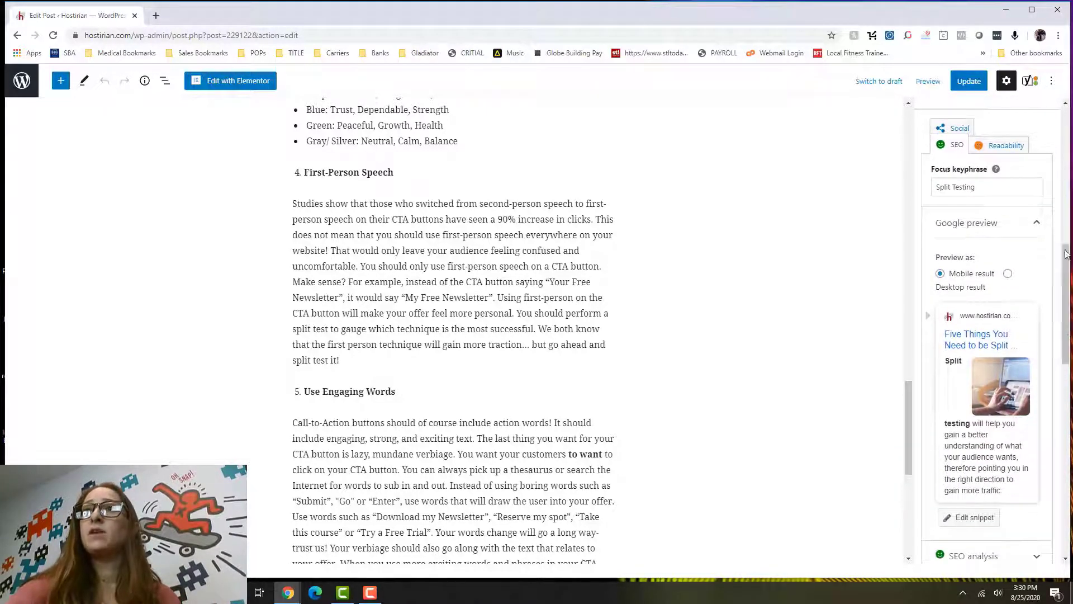
- Open Yoast's help article on the focus keyphrase and skim its title and introduction
click(976, 171)
click(996, 170)
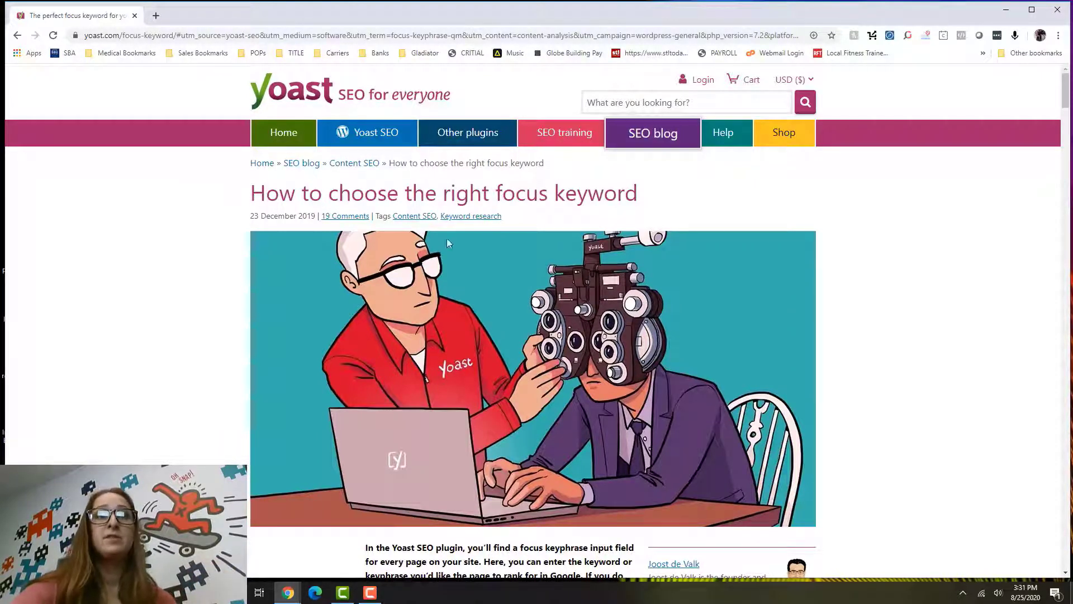
scroll(602, 263, down, 2)
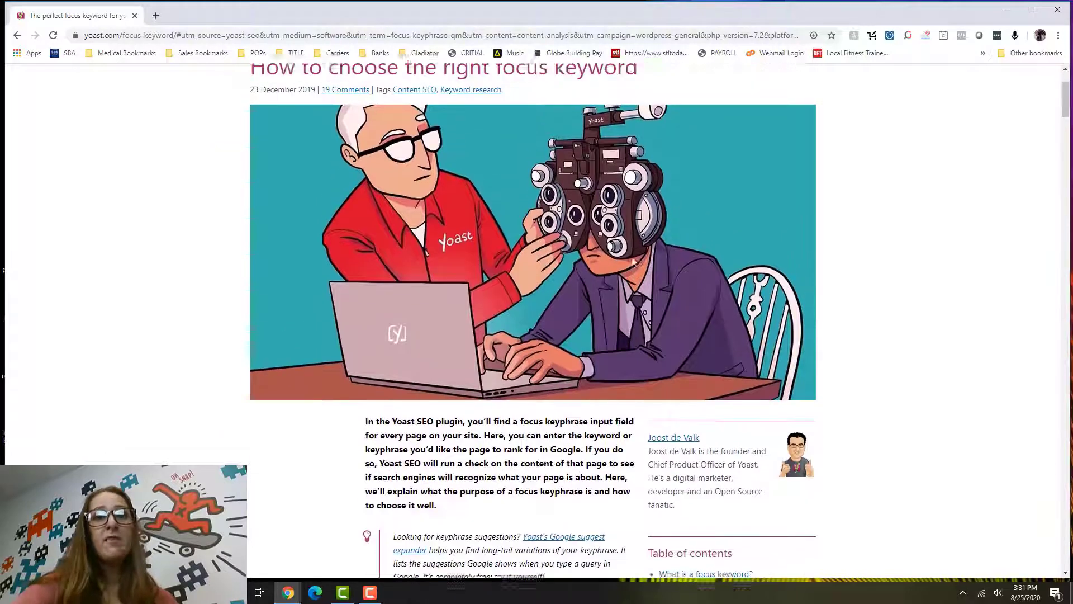
scroll(634, 261, up, 1)
scroll(615, 252, down, 3)
scroll(550, 234, up, 4)
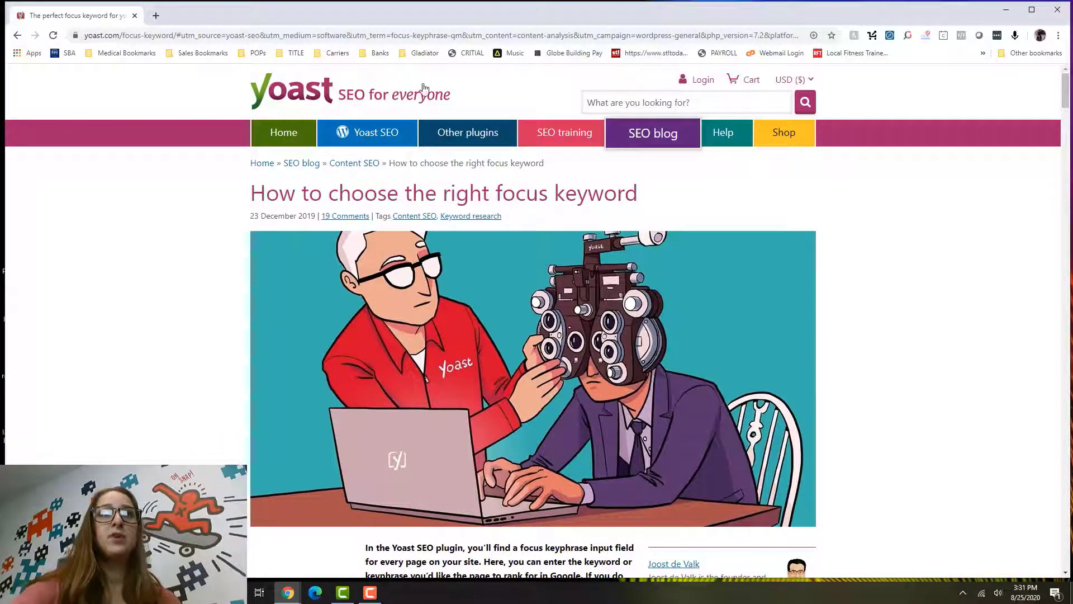
scroll(392, 296, down, 4)
scroll(417, 305, down, 3)
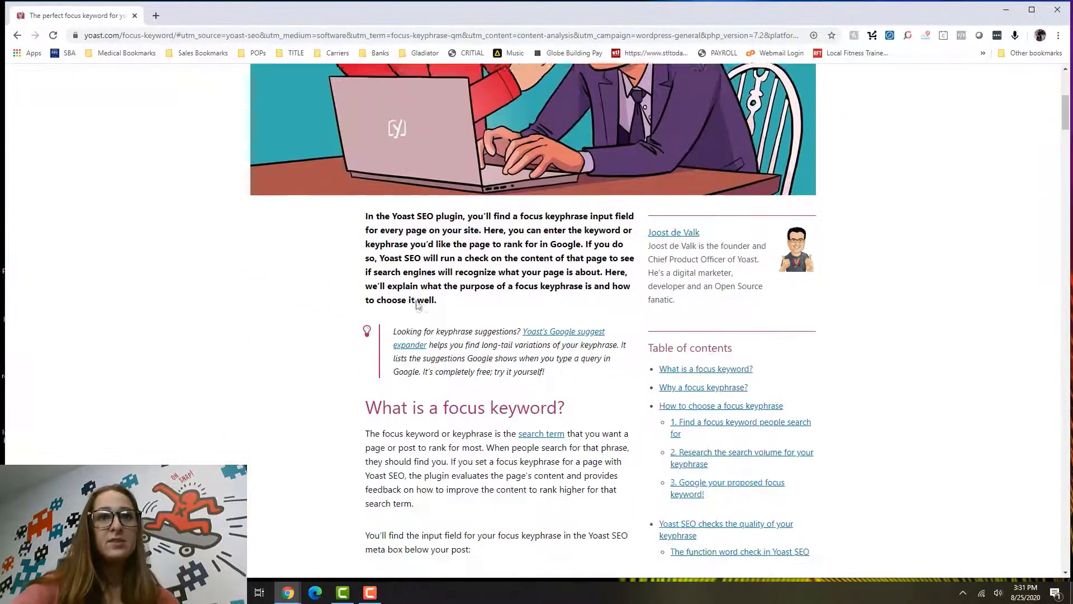
scroll(405, 324, up, 7)
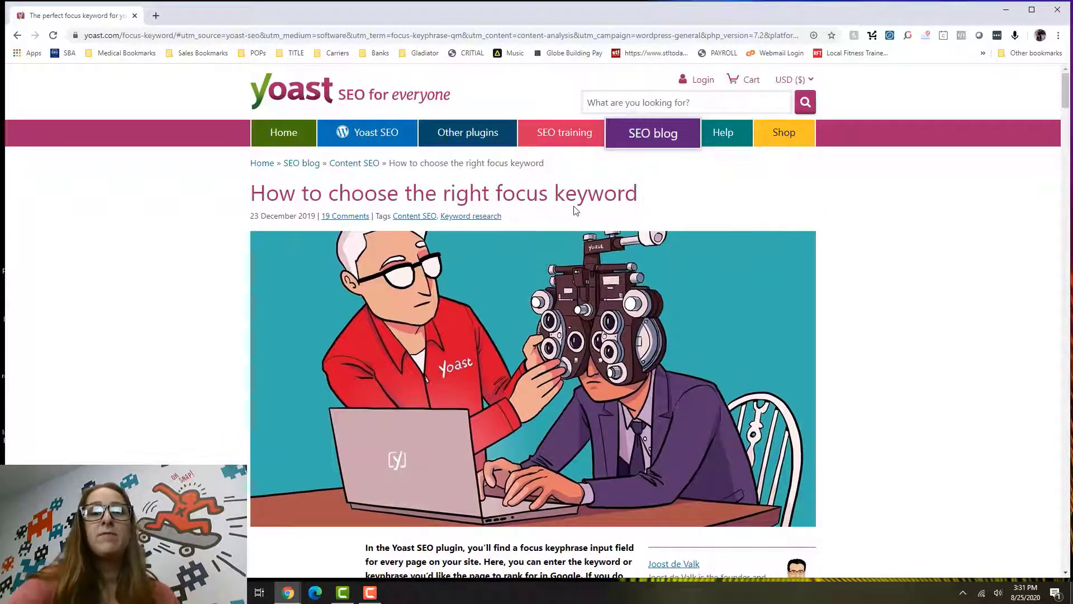
- Read the article's "What is a focus keyword?" section and return to the post editor
scroll(477, 174, down, 4)
scroll(517, 339, down, 2)
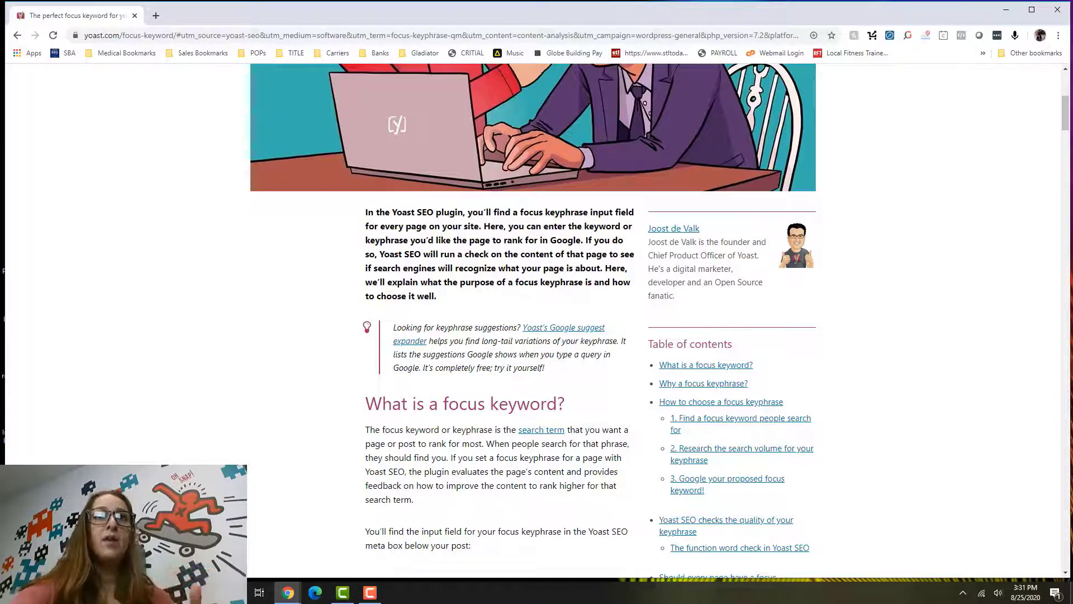
scroll(614, 264, down, 6)
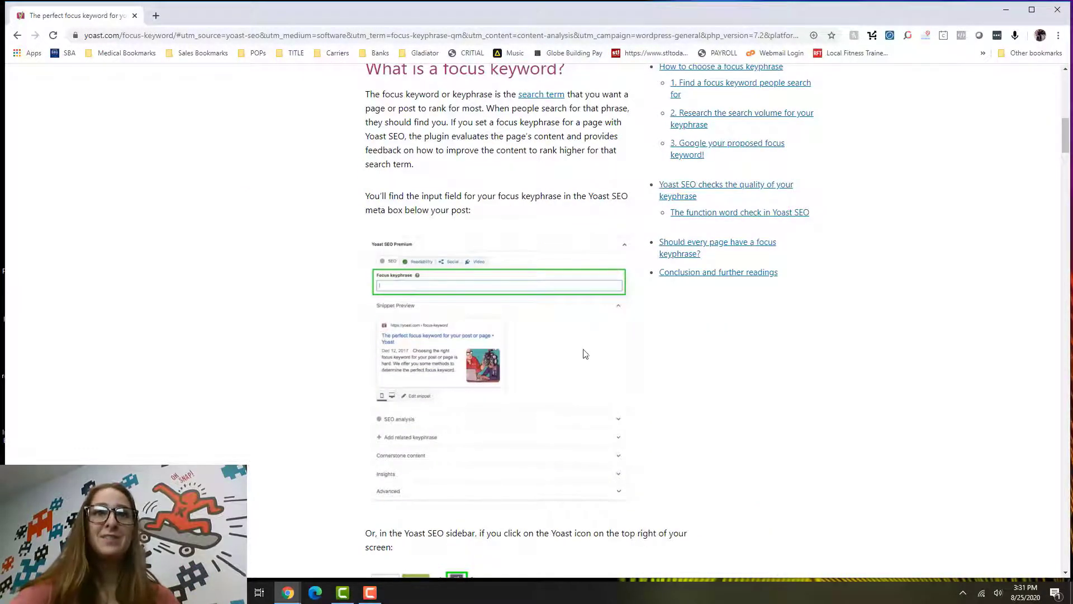
scroll(584, 353, down, 2)
click(18, 35)
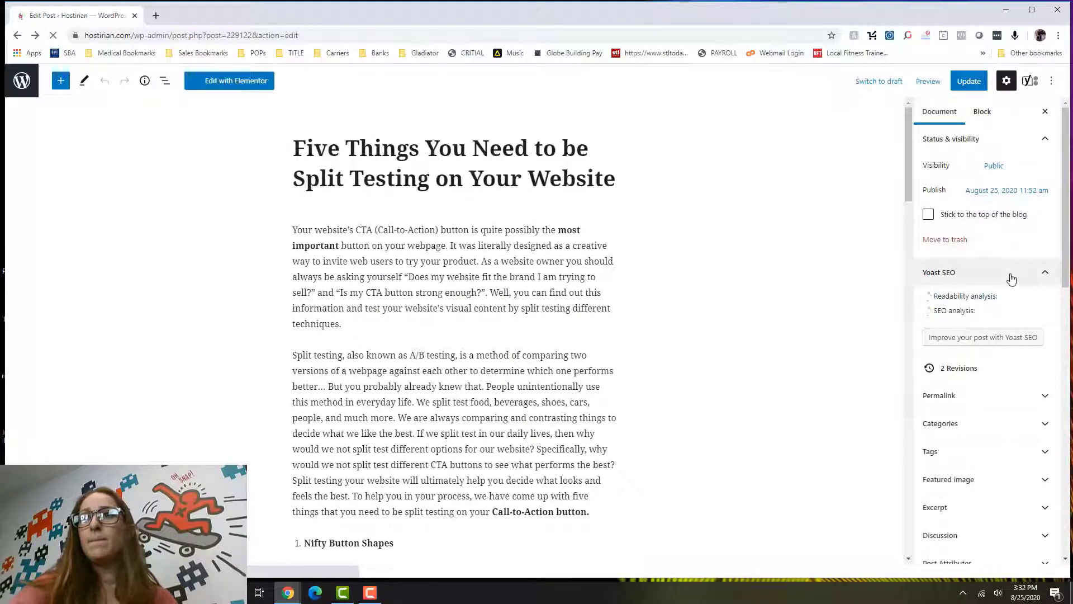
- Compare the Yoast Google preview as a desktop result and as a mobile result, ending on Mobile result
scroll(1011, 280, down, 2)
scroll(1008, 455, down, 1)
scroll(994, 412, down, 5)
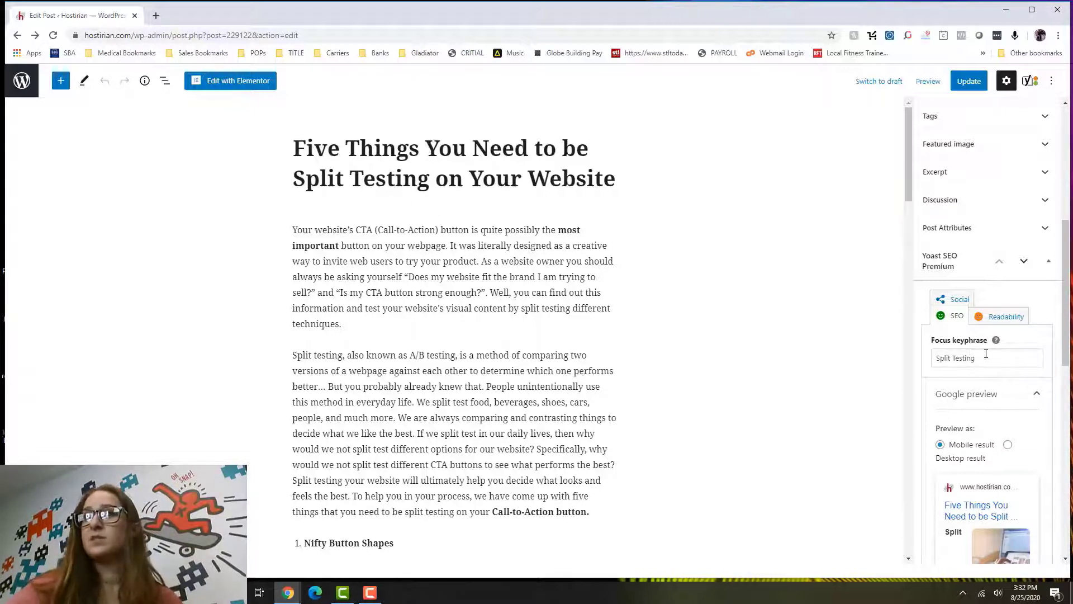
scroll(984, 358, down, 1)
scroll(1017, 328, down, 1)
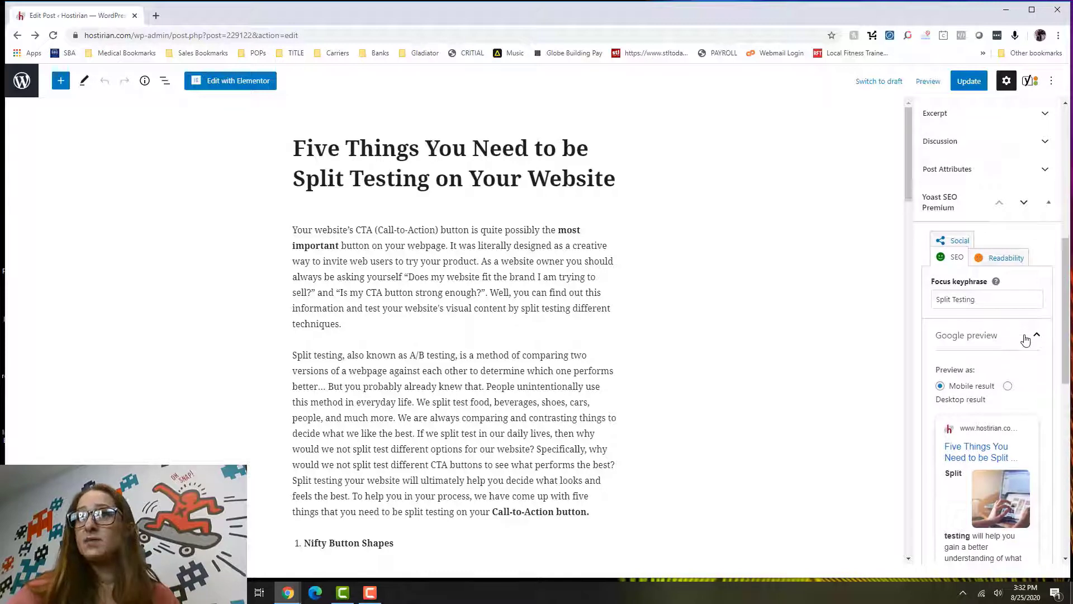
scroll(950, 311, down, 1)
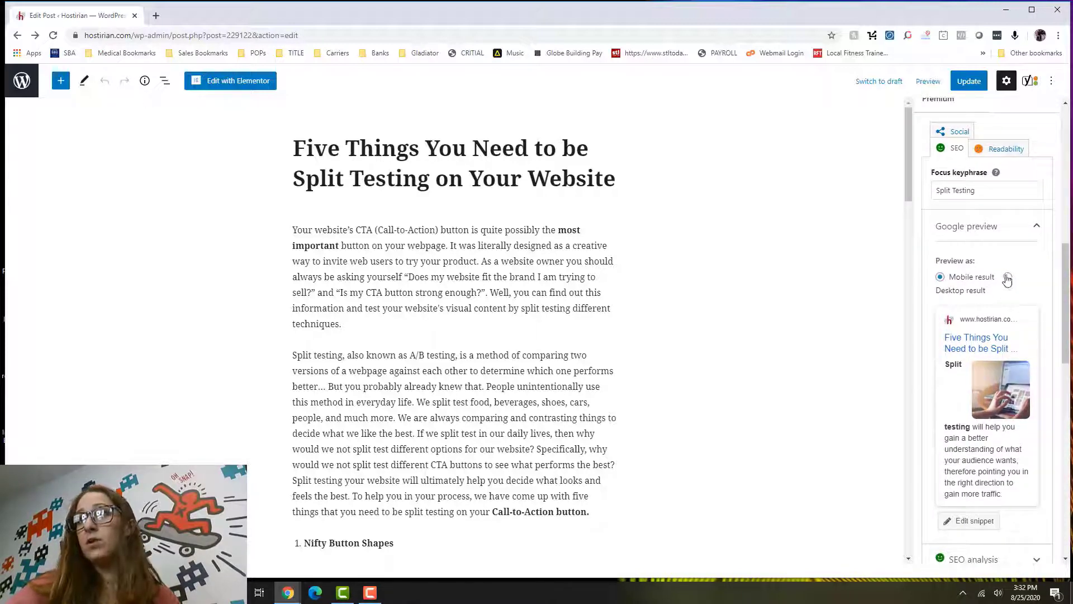
click(1007, 277)
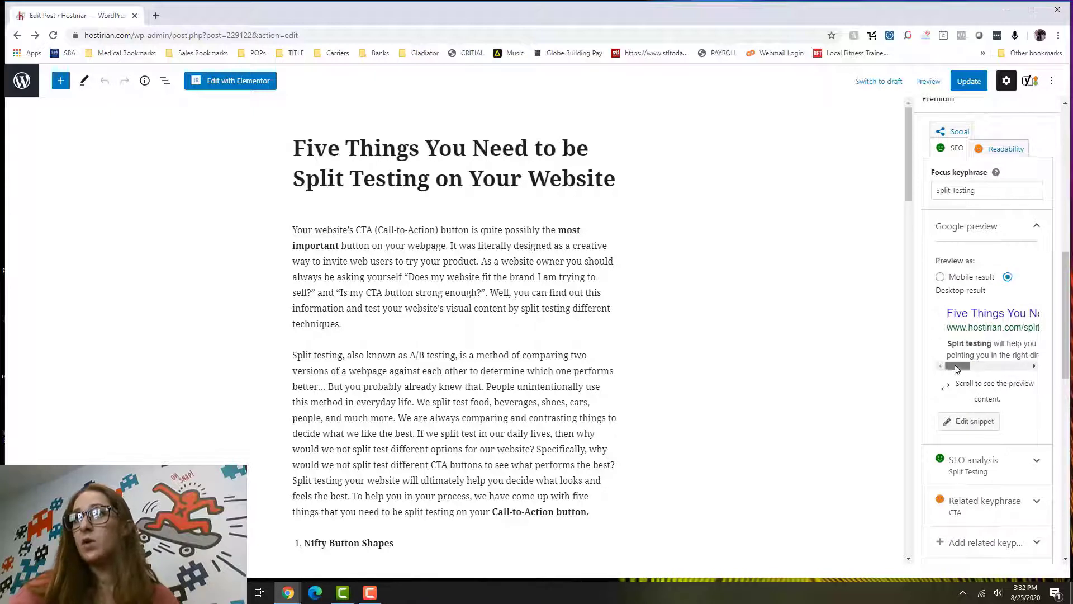
mouse_move(957, 368)
mouse_down()
mouse_move(1015, 368)
mouse_move(956, 367)
mouse_up()
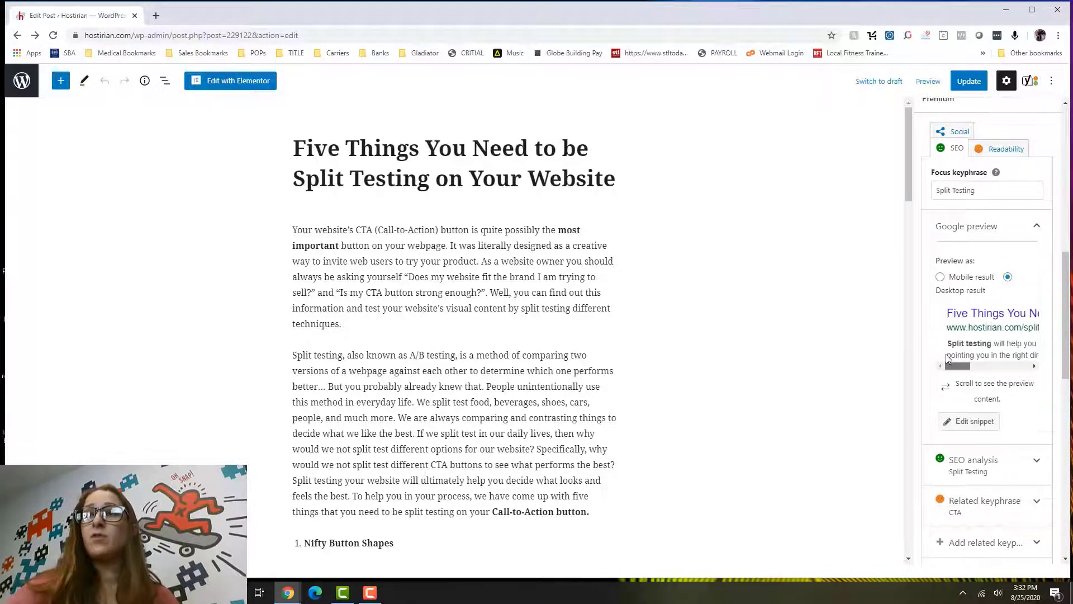
click(939, 278)
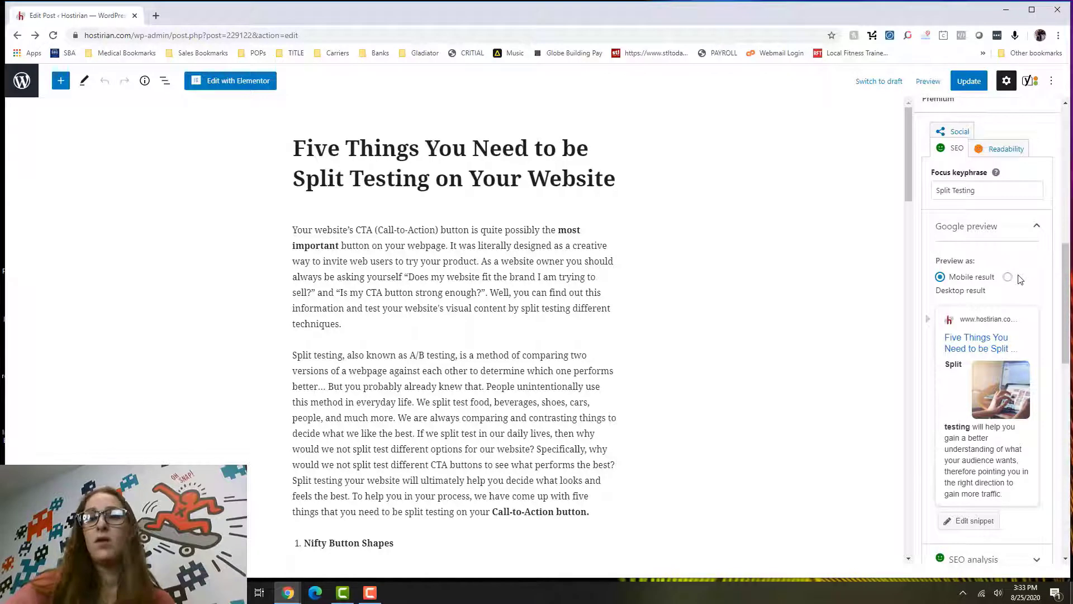
- Review the mobile Google preview and open its snippet editor
scroll(1016, 279, down, 3)
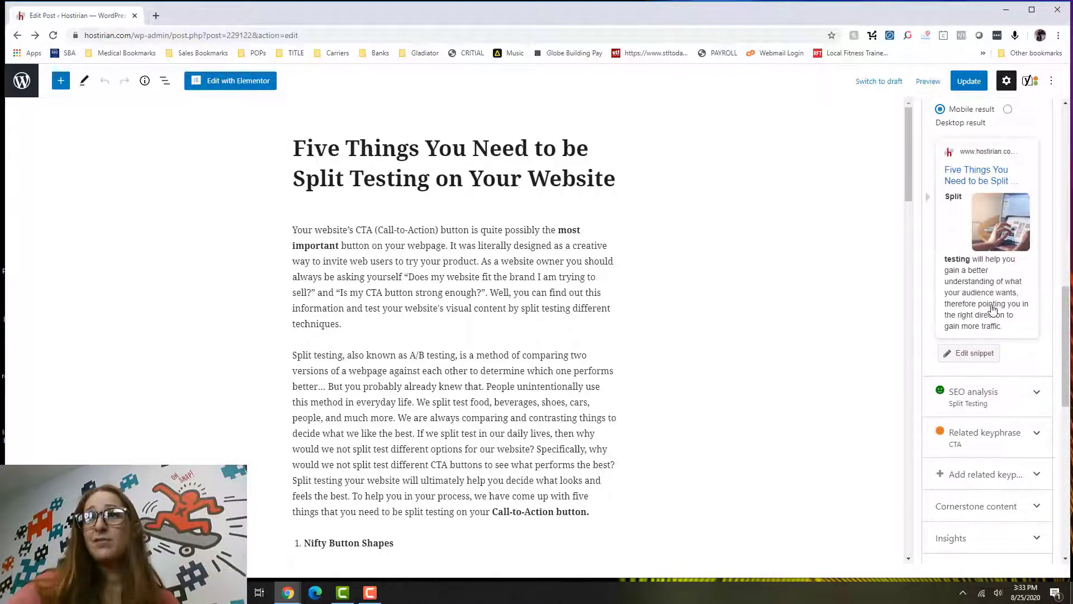
scroll(1034, 291, up, 1)
scroll(1035, 291, up, 2)
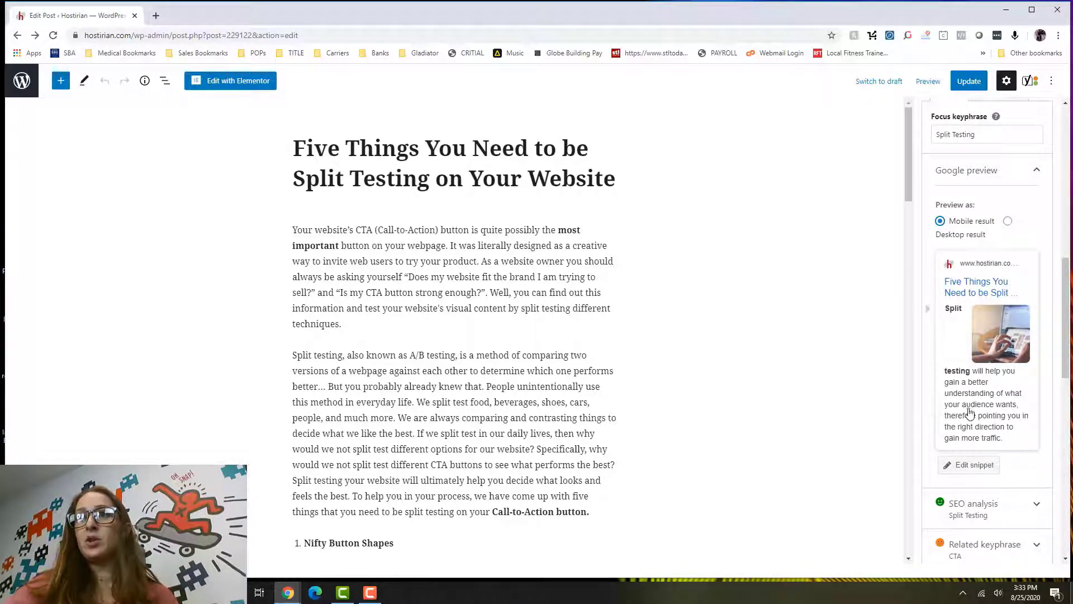
click(970, 466)
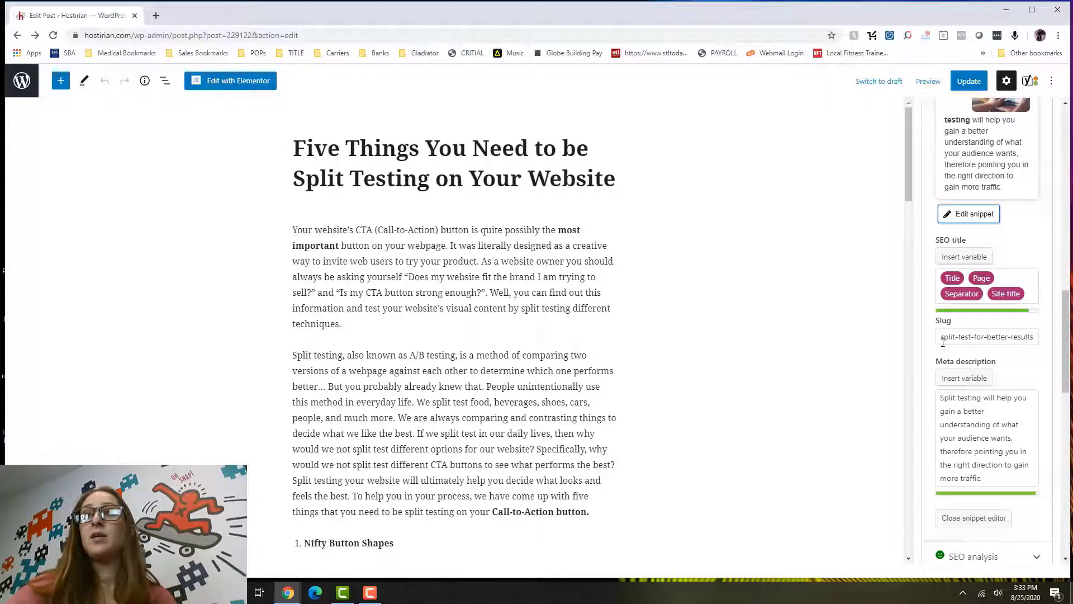
- Look over the snippet editor's SEO title and slug, and expand the Permalink section to check the URL slug
scroll(1020, 284, up, 10)
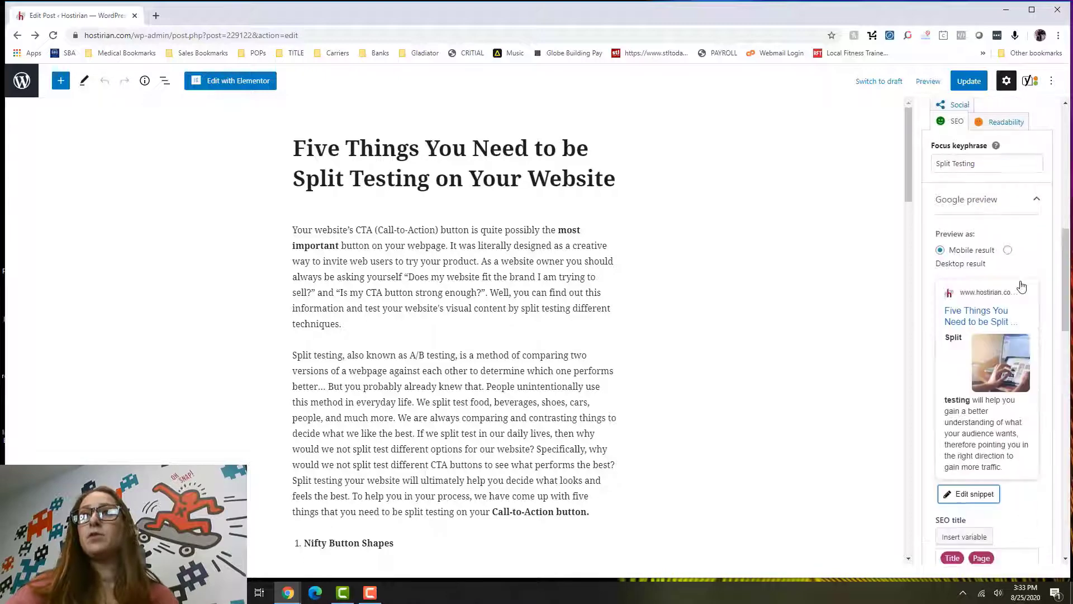
scroll(1023, 288, down, 10)
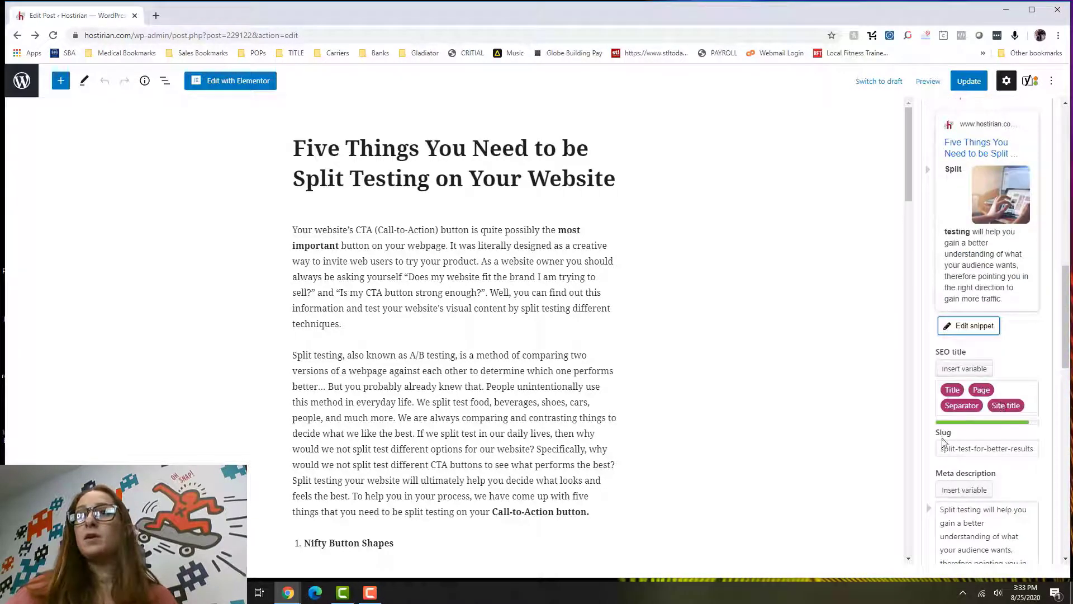
scroll(984, 413, up, 10)
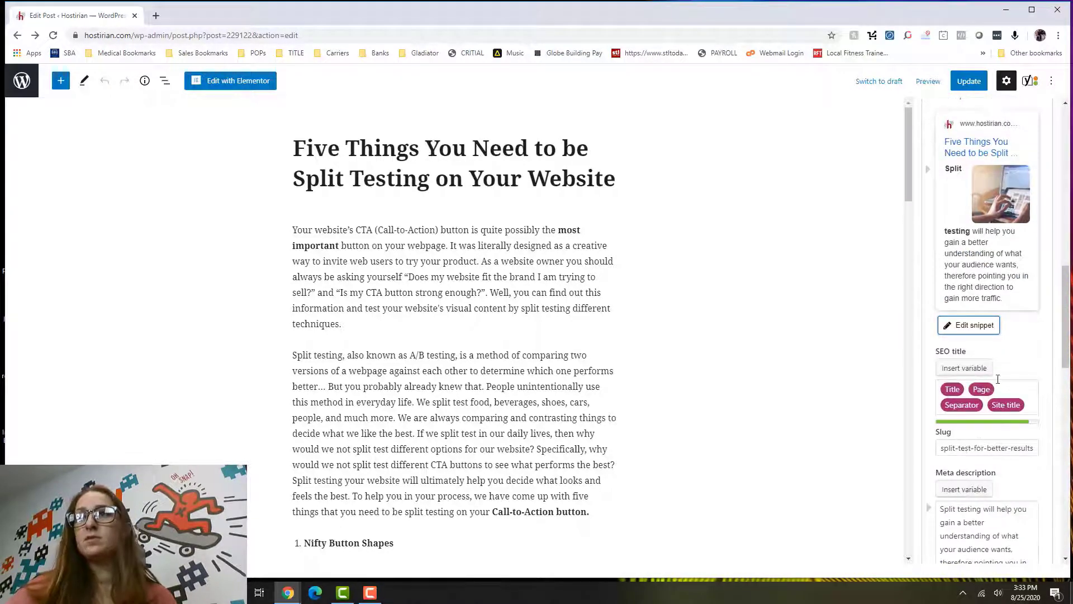
scroll(1002, 380, up, 1)
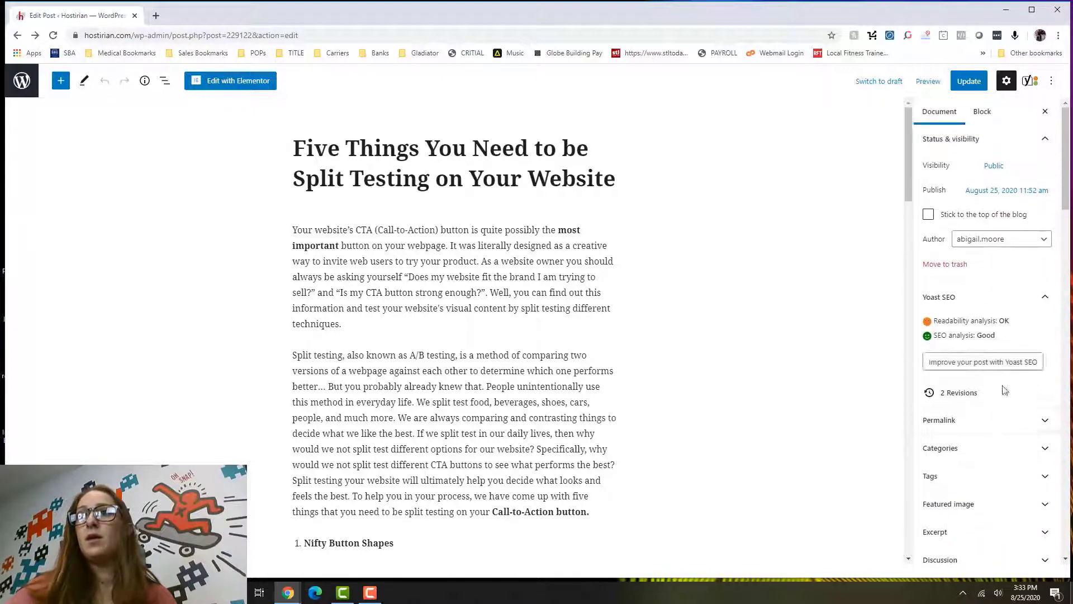
click(997, 417)
scroll(962, 391, down, 2)
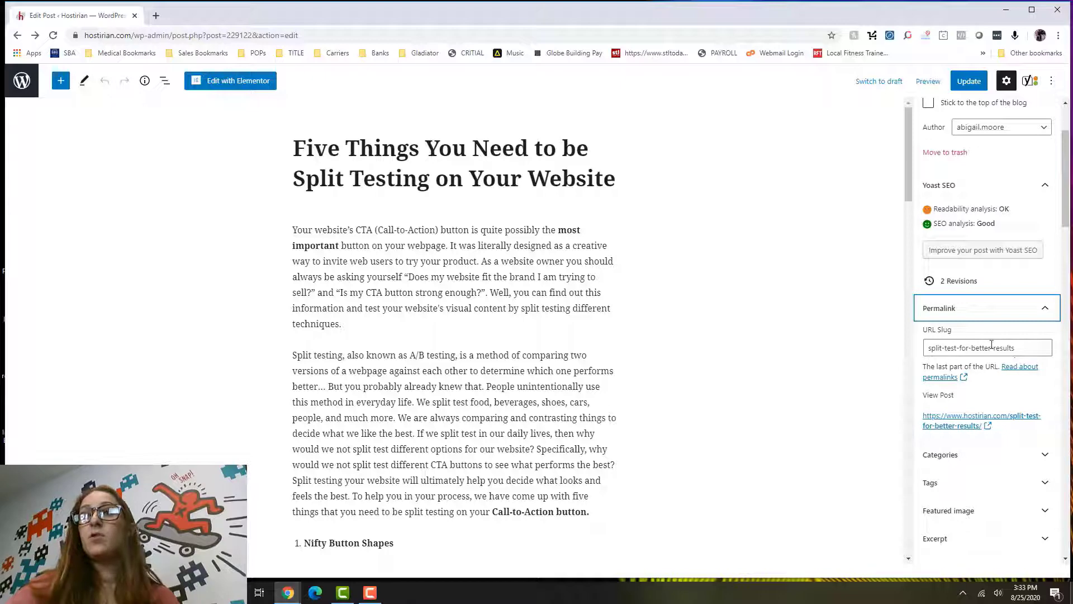
scroll(1022, 341, down, 8)
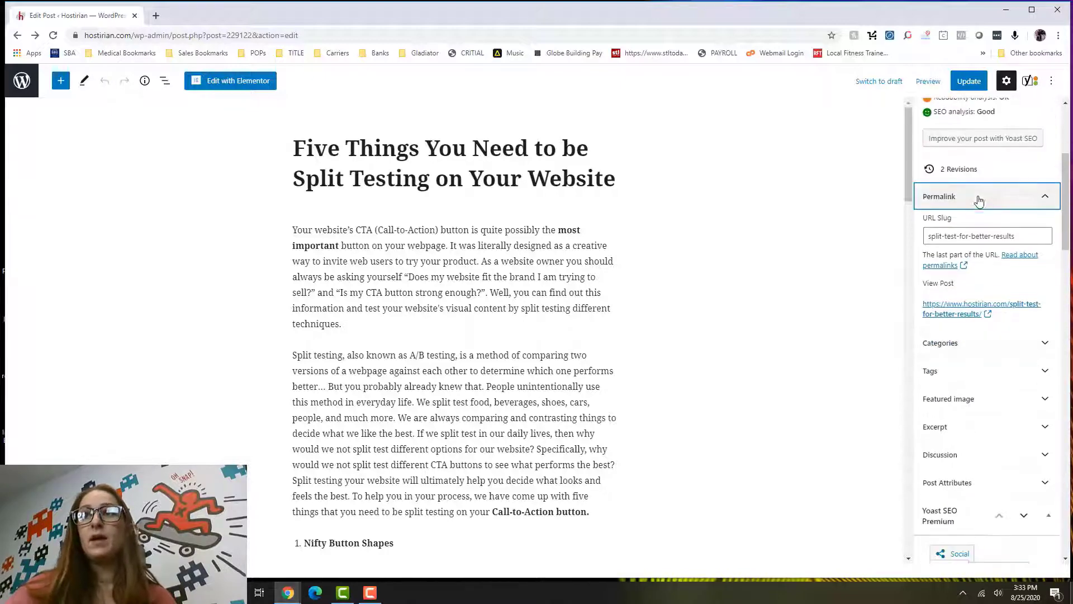
- Examine the Google preview together with the snippet editor's SEO title, slug and meta description
scroll(999, 190, down, 6)
scroll(984, 268, up, 3)
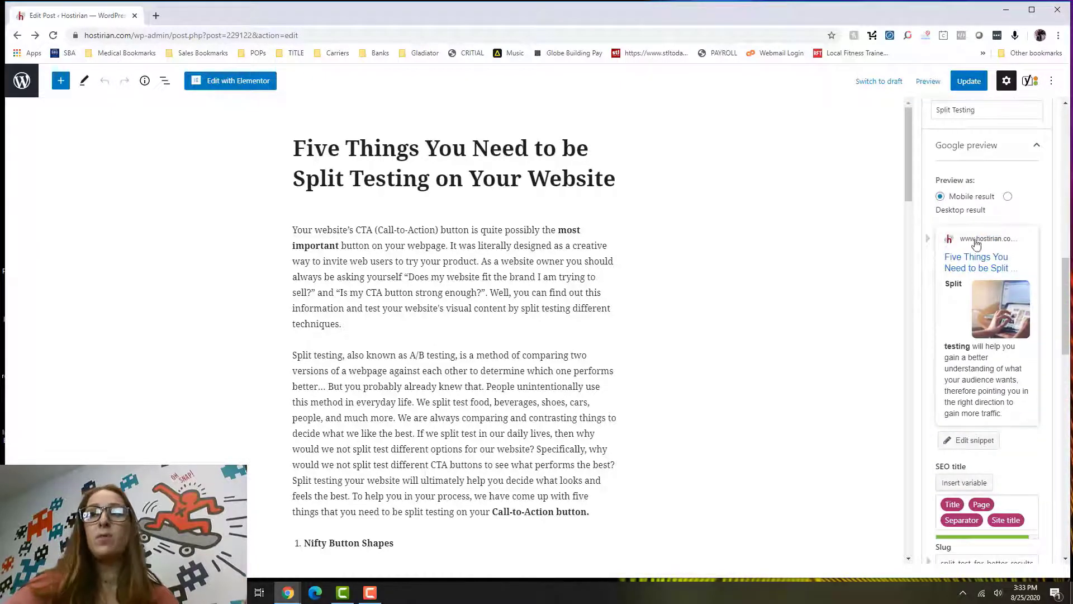
scroll(978, 286, down, 4)
scroll(978, 286, up, 2)
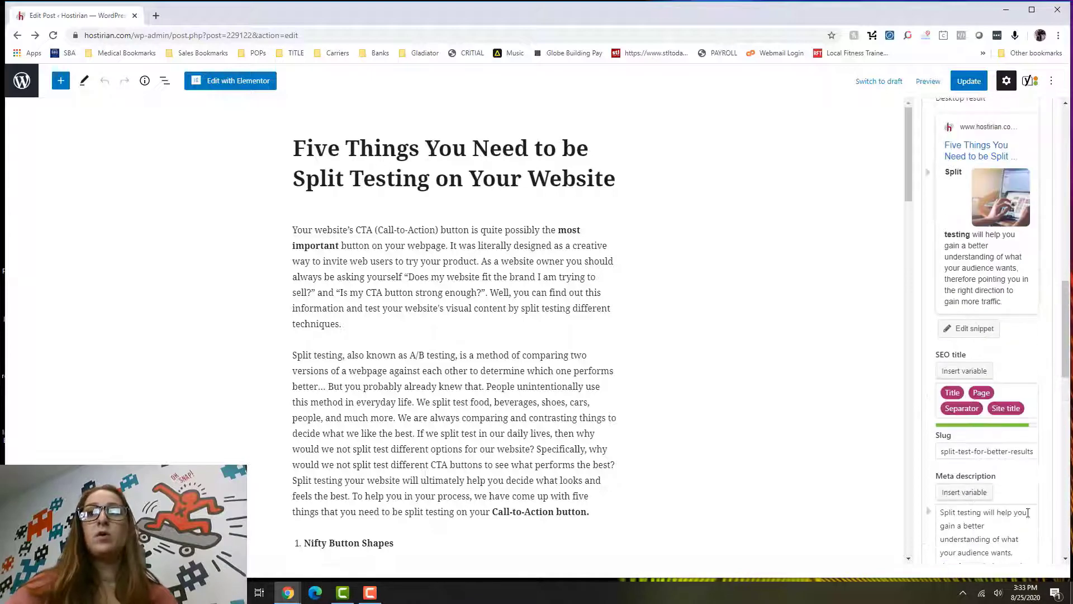
scroll(949, 301, down, 3)
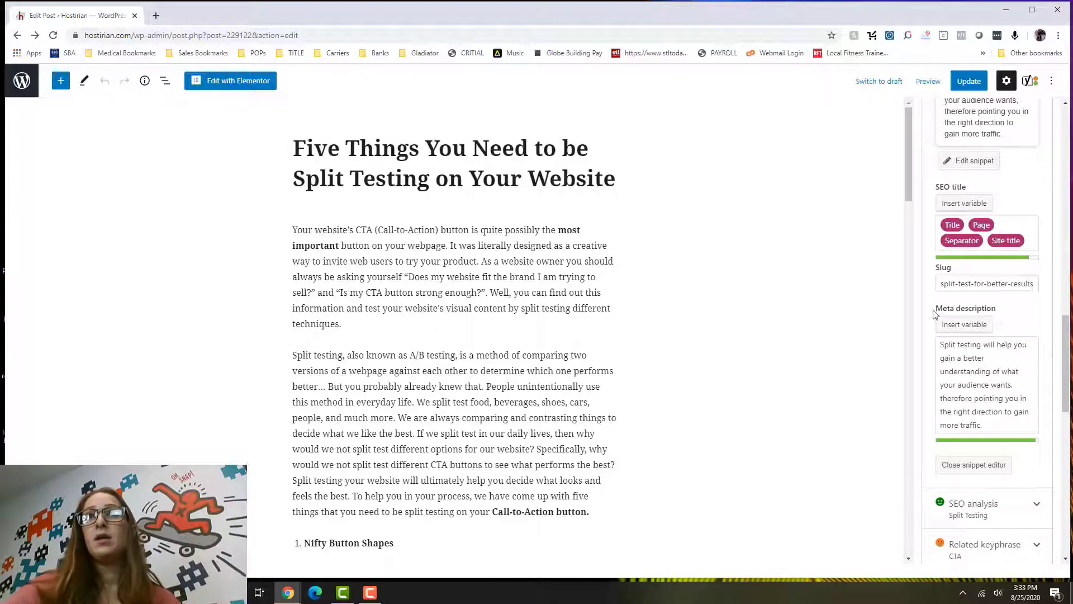
- Expand the post's Excerpt section and read the excerpt text
scroll(984, 311, up, 10)
scroll(957, 302, up, 3)
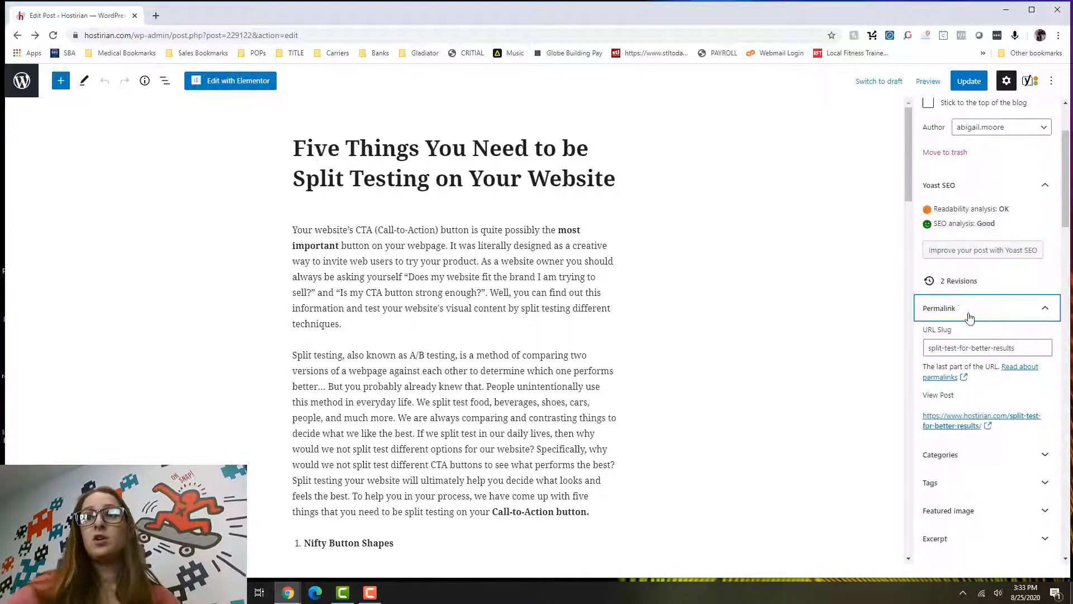
click(1008, 432)
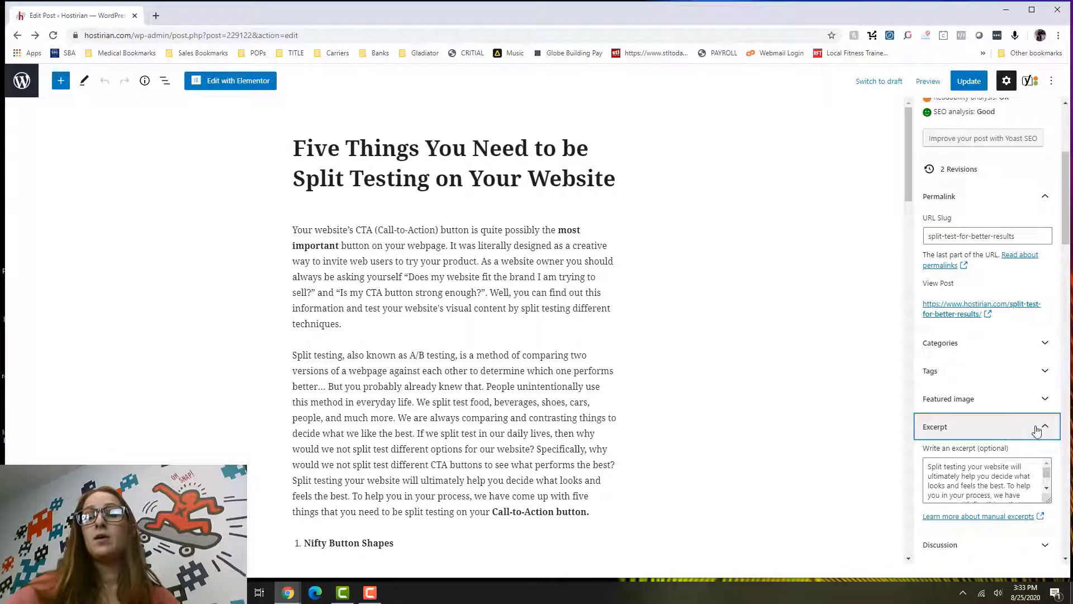
scroll(1021, 392, down, 2)
scroll(996, 366, down, 1)
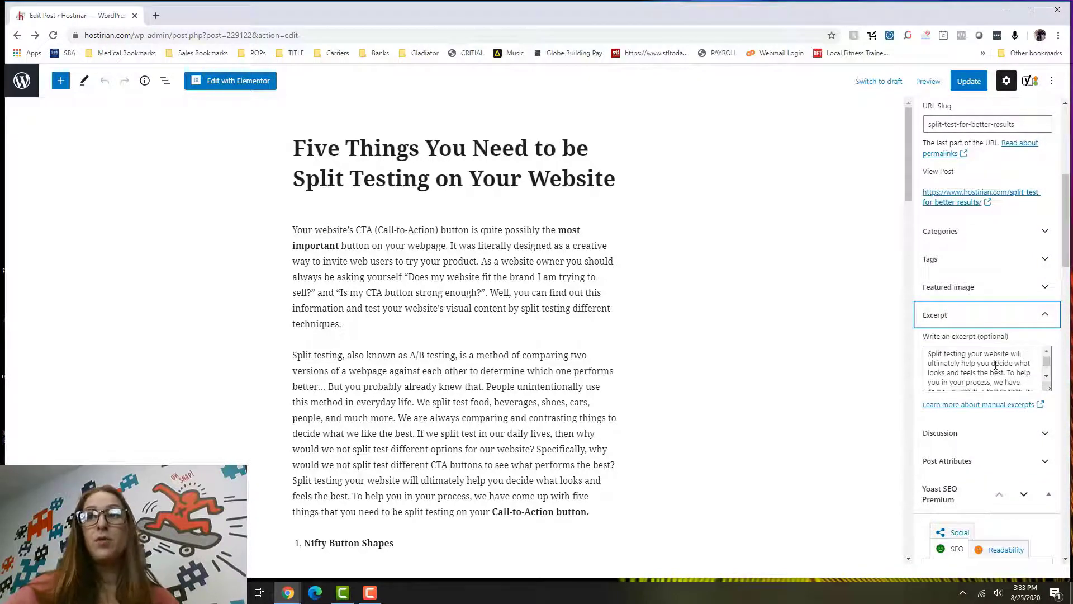
scroll(996, 365, up, 1)
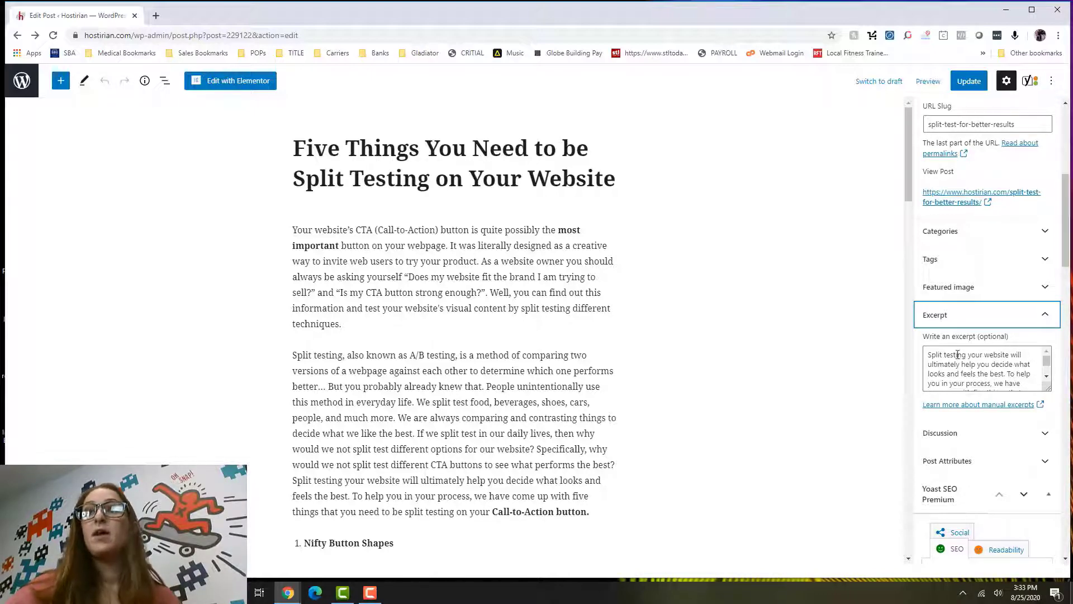
- Check the Yoast meta description and SEO title against the excerpt, and show the Google preview as a desktop result
scroll(1045, 371, down, 2)
scroll(1029, 296, down, 8)
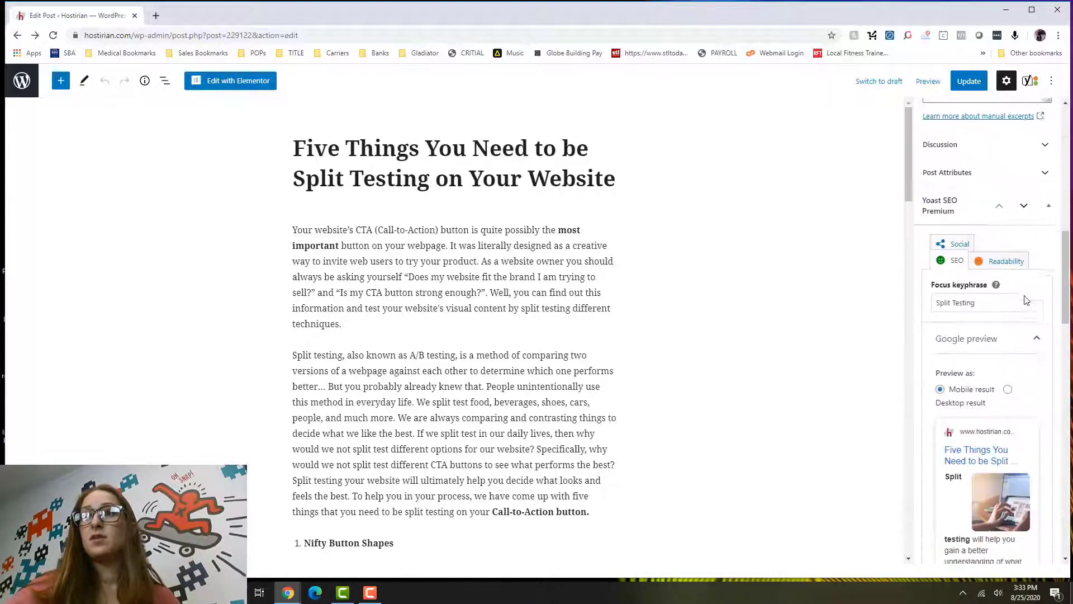
scroll(1026, 300, down, 2)
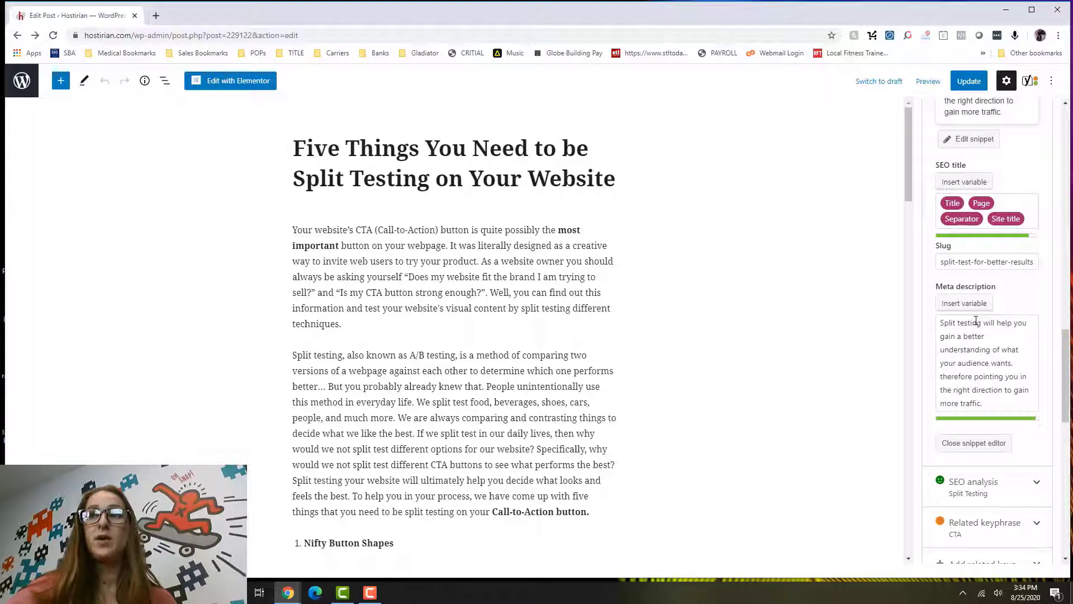
scroll(1009, 302, up, 2)
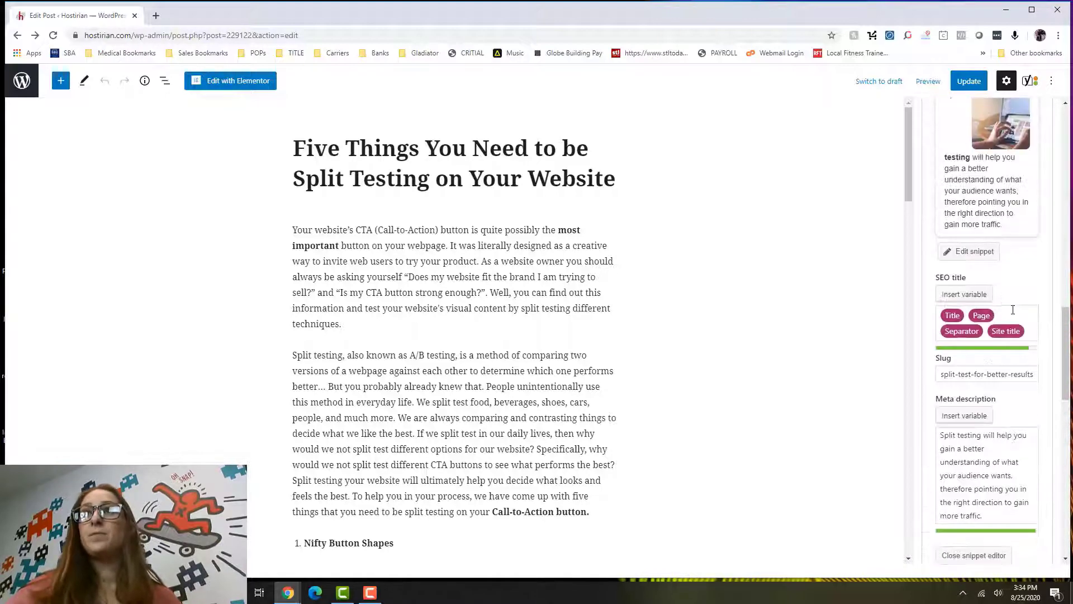
scroll(1012, 310, up, 2)
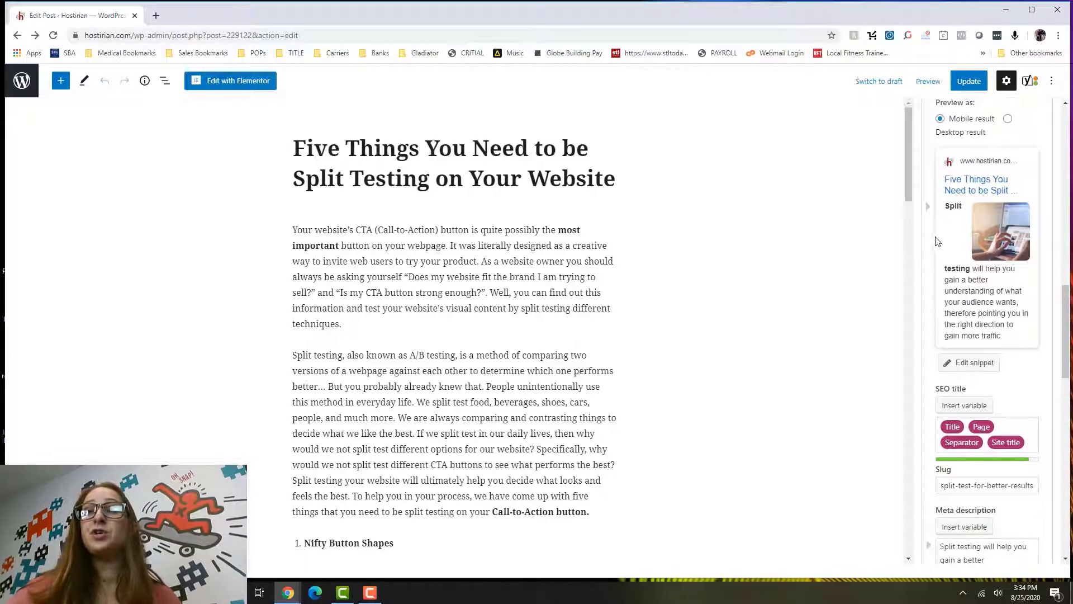
click(1008, 119)
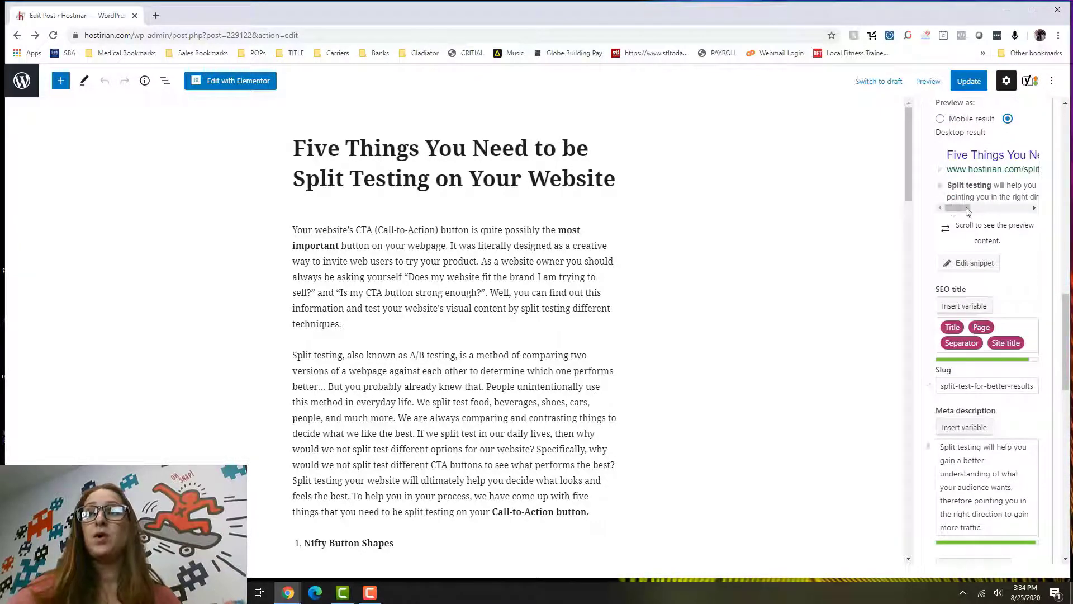
- Switch the Google preview back to the mobile result, look over the SEO title, slug and meta description, and close the snippet editor
mouse_move(969, 210)
mouse_down()
mouse_move(1020, 211)
mouse_move(963, 209)
mouse_up()
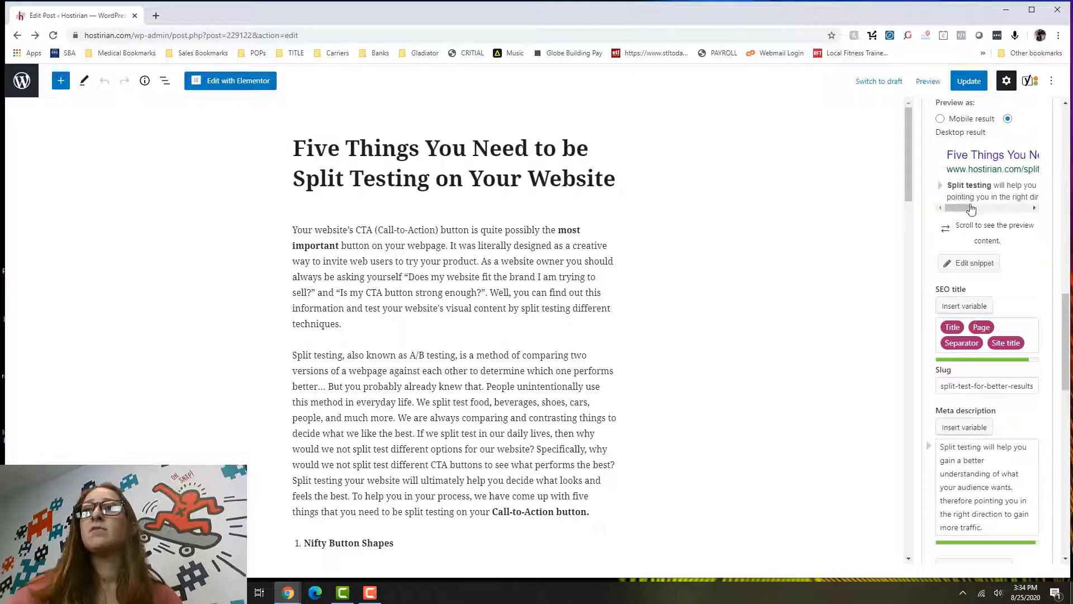
click(940, 119)
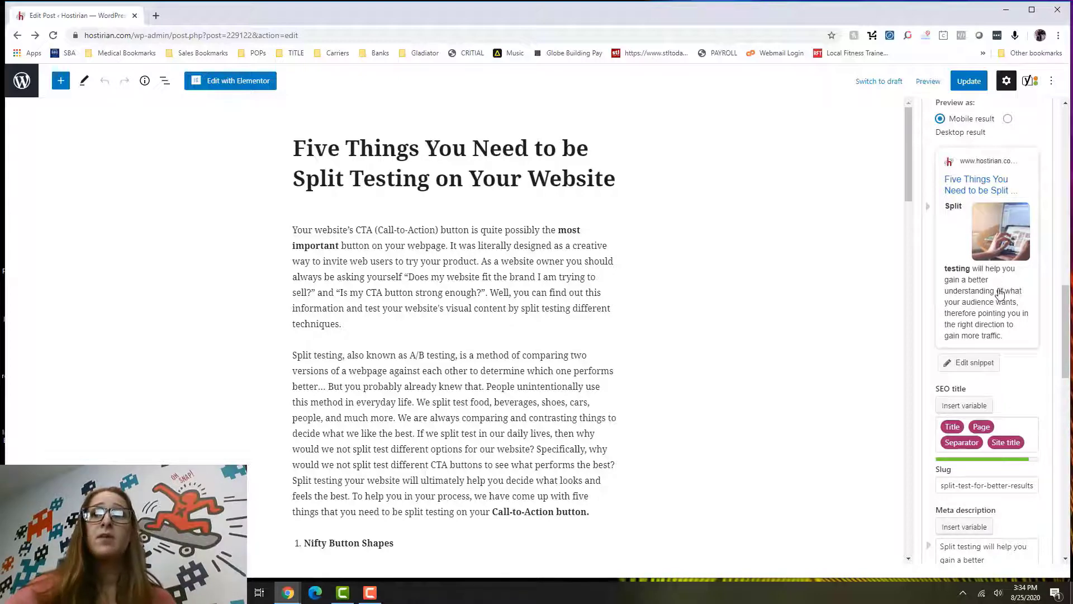
scroll(999, 293, down, 2)
scroll(989, 294, down, 3)
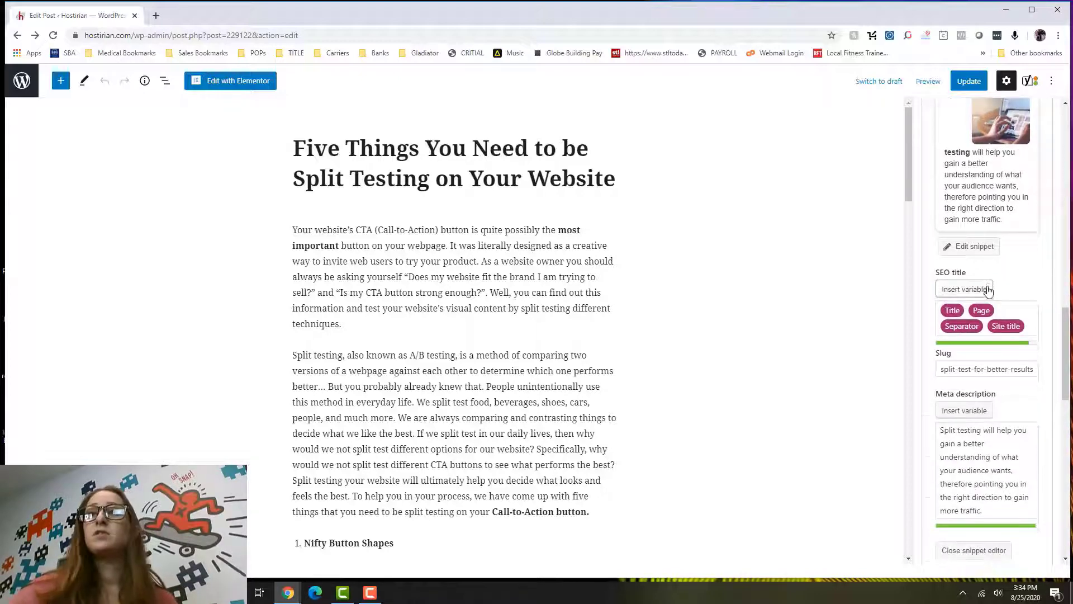
scroll(1006, 263, down, 1)
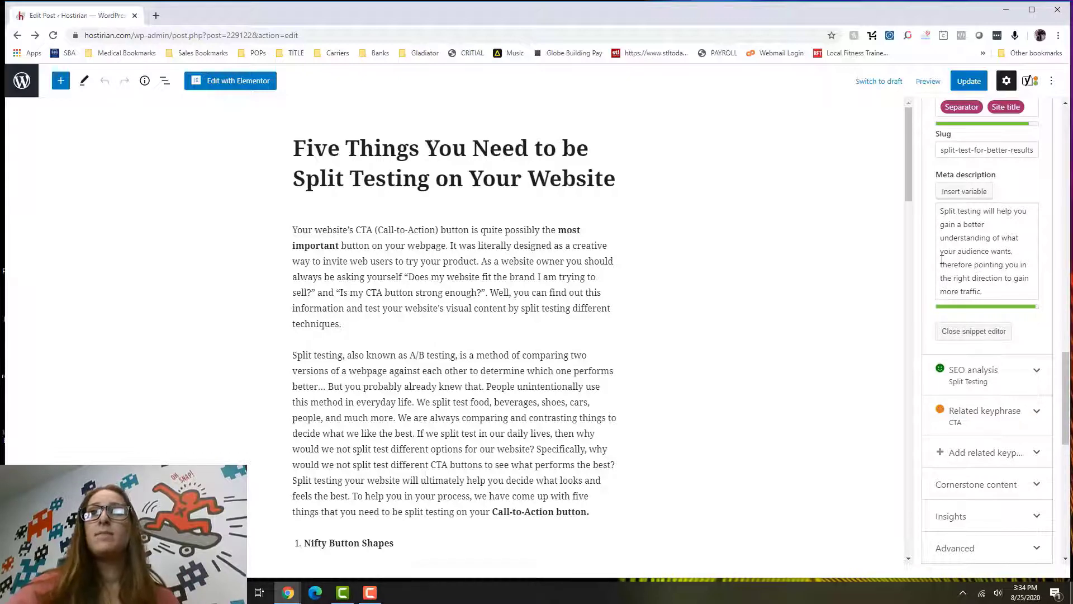
scroll(972, 282, up, 2)
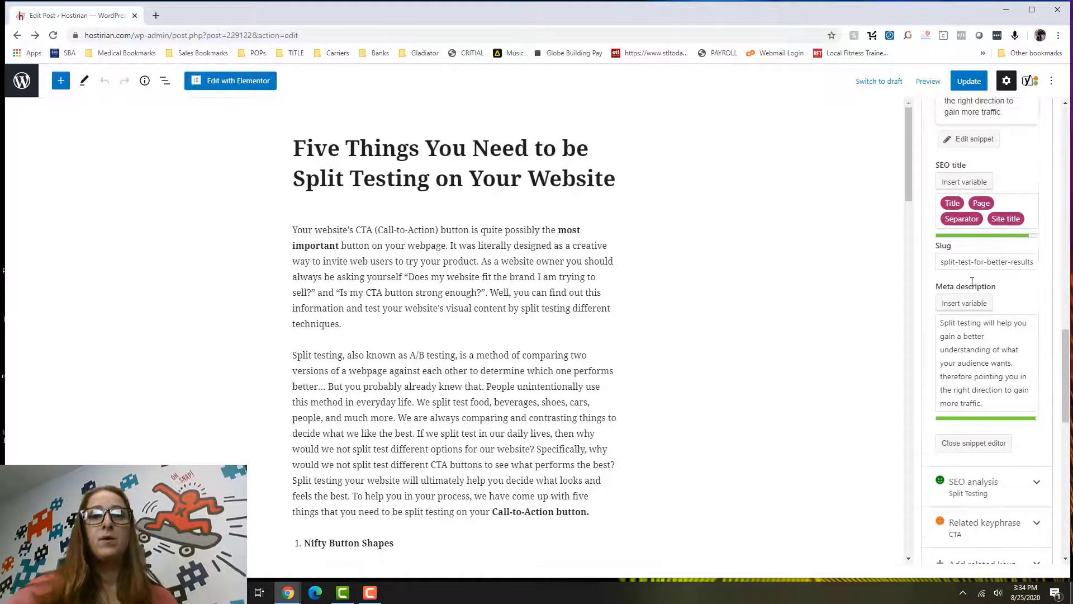
scroll(972, 282, down, 1)
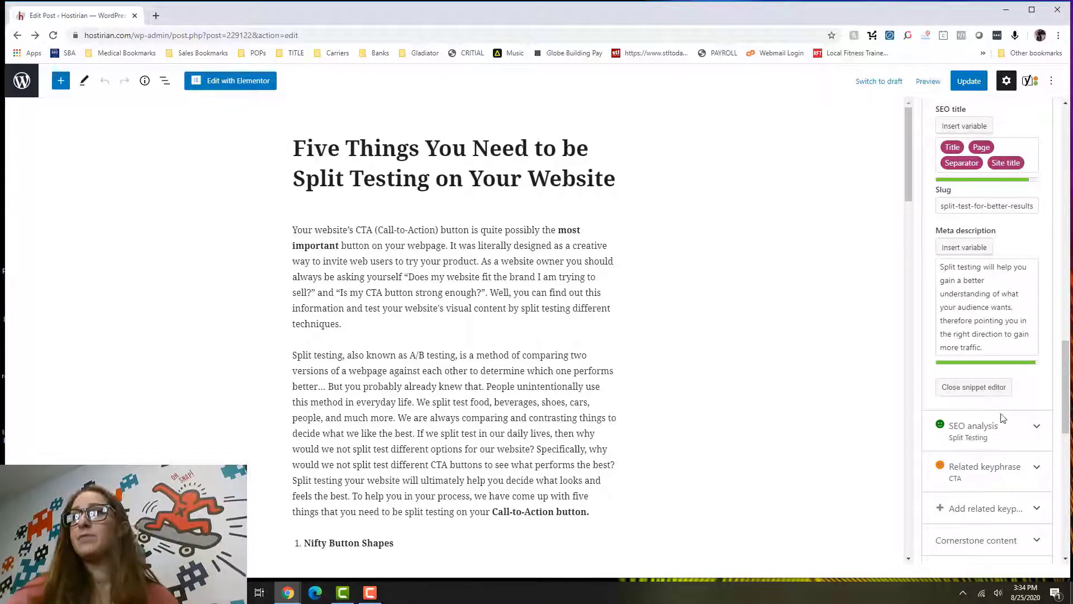
click(982, 388)
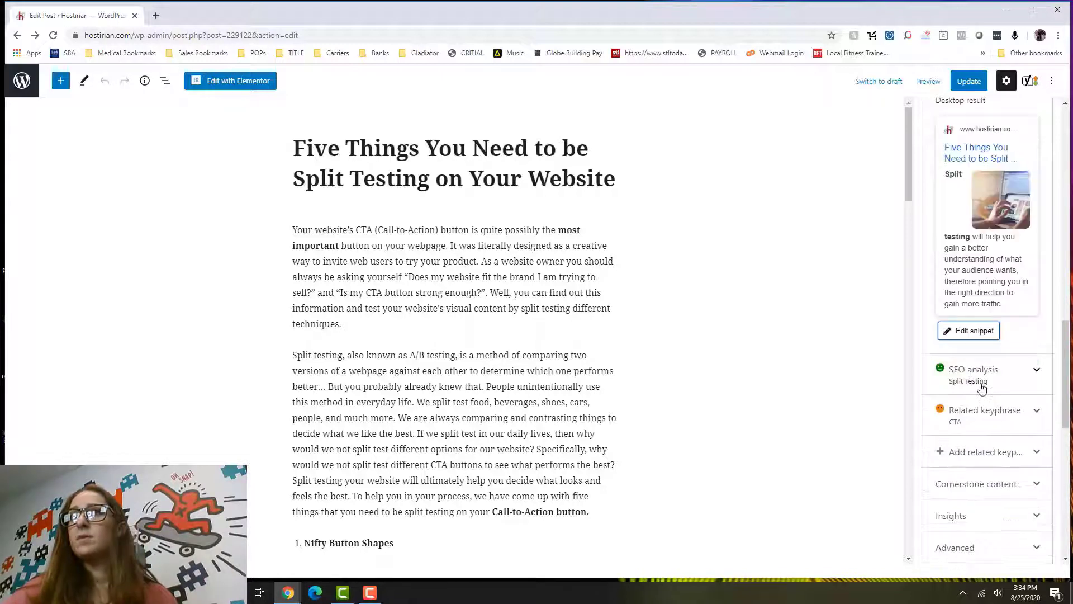
- Expand the Yoast SEO analysis for the focus keyphrase and examine its keyphrase synonyms, problems and improvements
click(1034, 371)
scroll(1001, 335, down, 3)
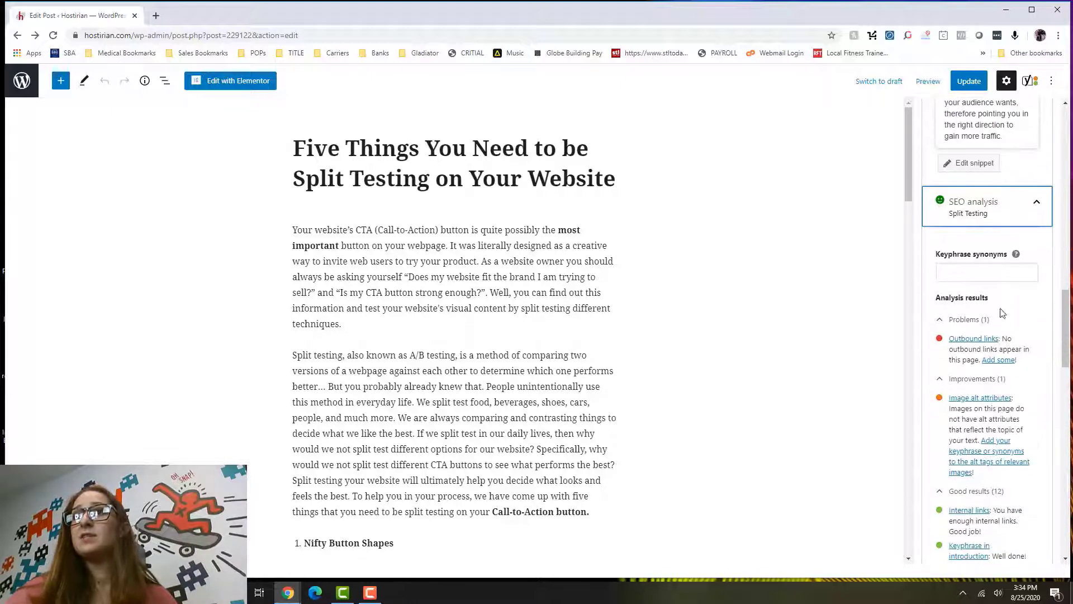
scroll(990, 257, down, 1)
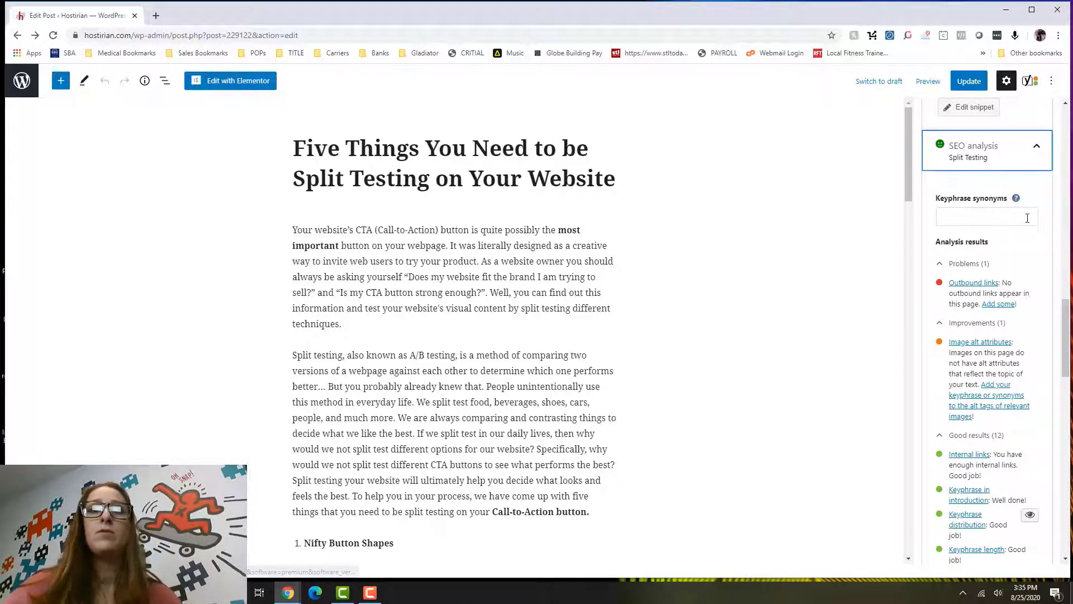
scroll(1004, 254, down, 1)
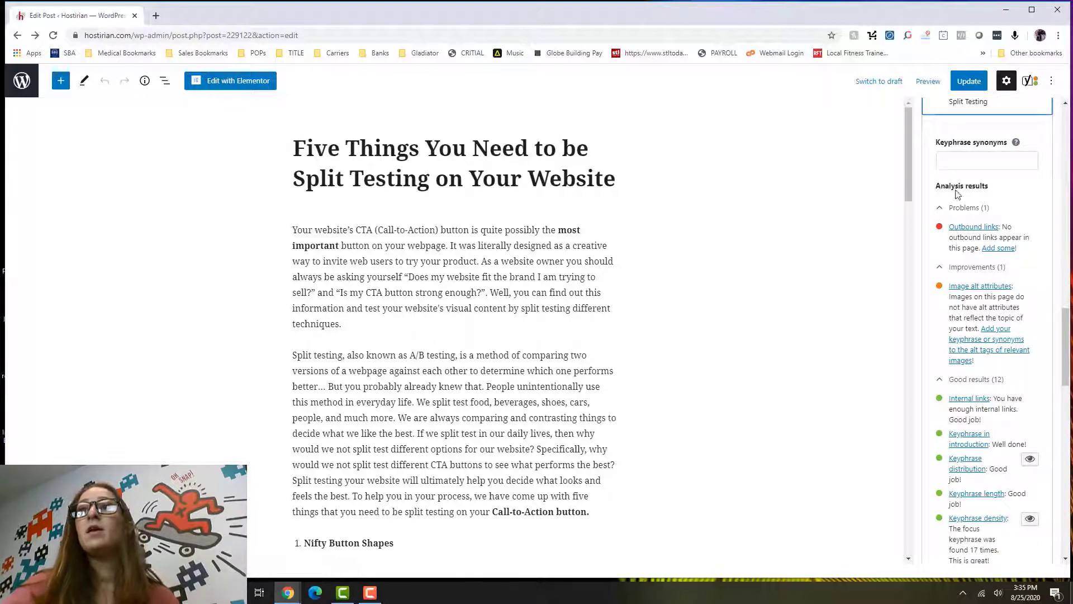
scroll(992, 194, up, 3)
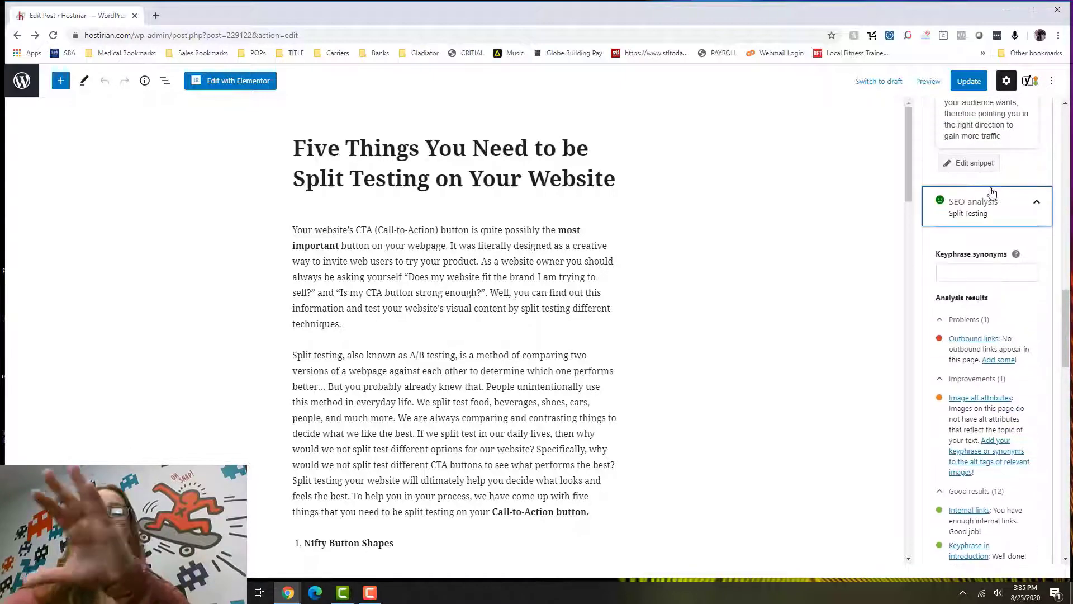
scroll(990, 192, down, 3)
scroll(992, 193, up, 1)
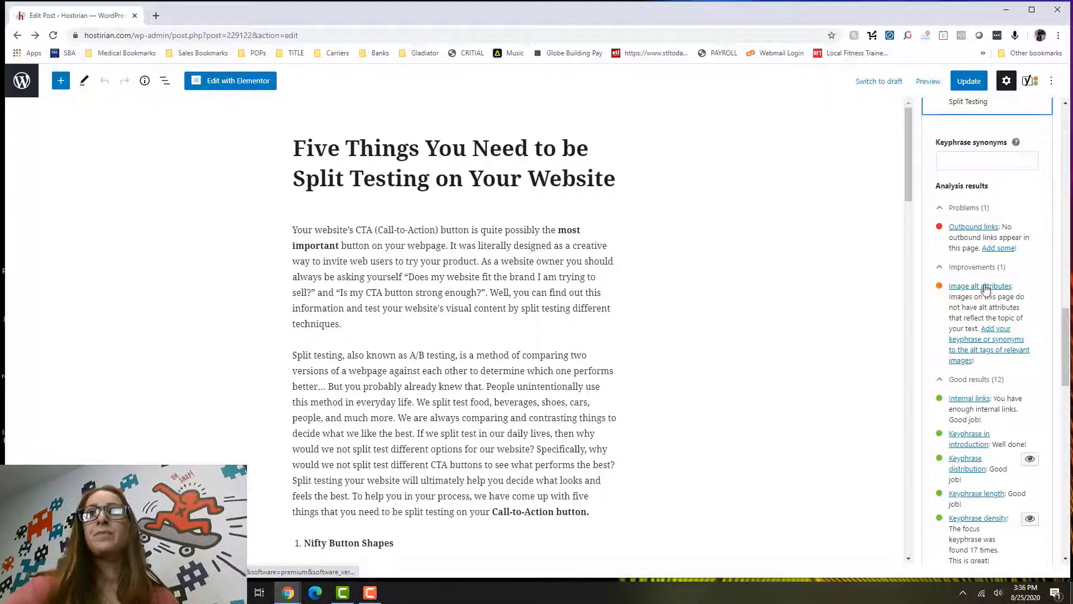
- Expand the post's Featured image section to check which image is assigned
scroll(986, 288, up, 10)
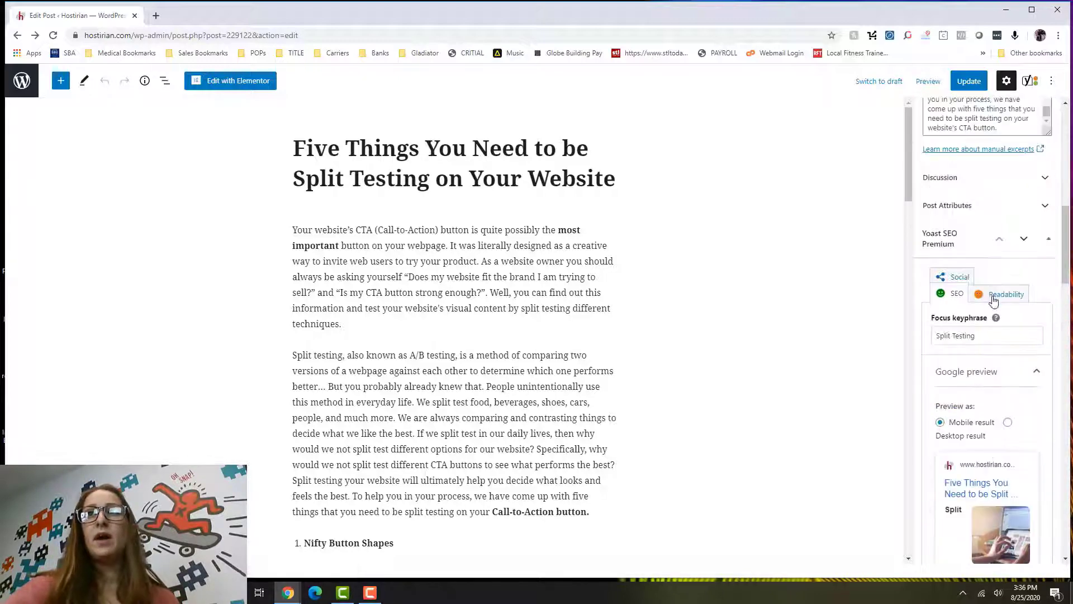
scroll(994, 300, up, 10)
scroll(994, 300, down, 3)
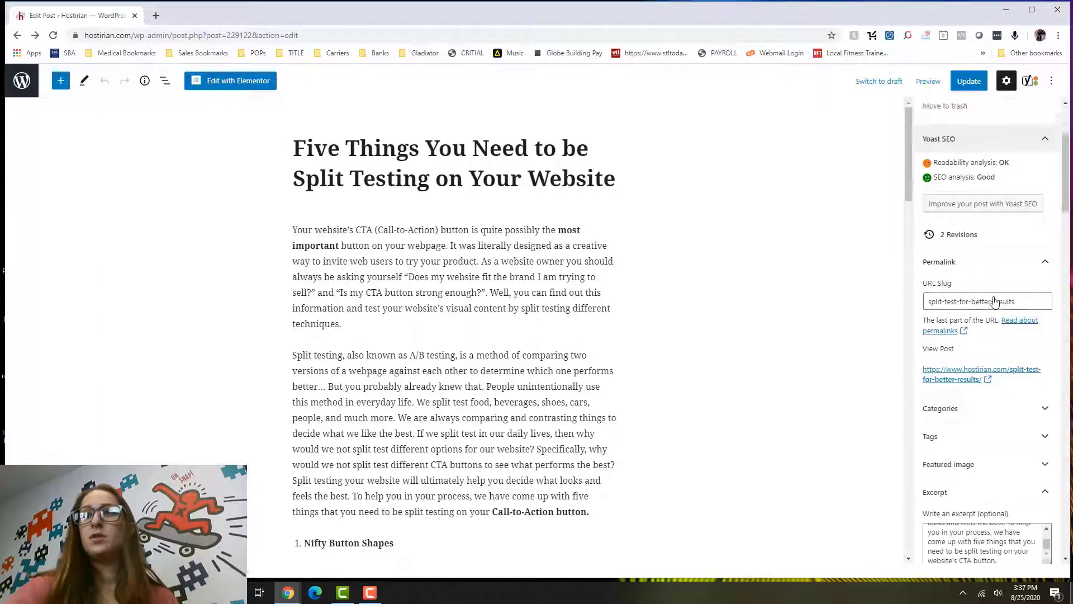
scroll(994, 301, down, 8)
scroll(994, 301, up, 3)
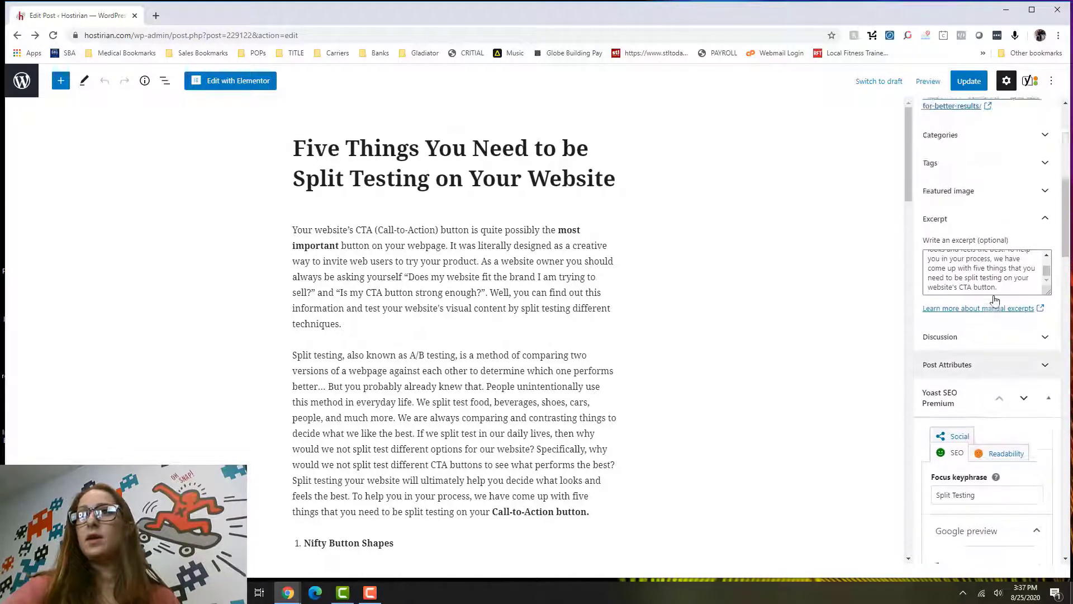
scroll(995, 301, up, 1)
click(1041, 233)
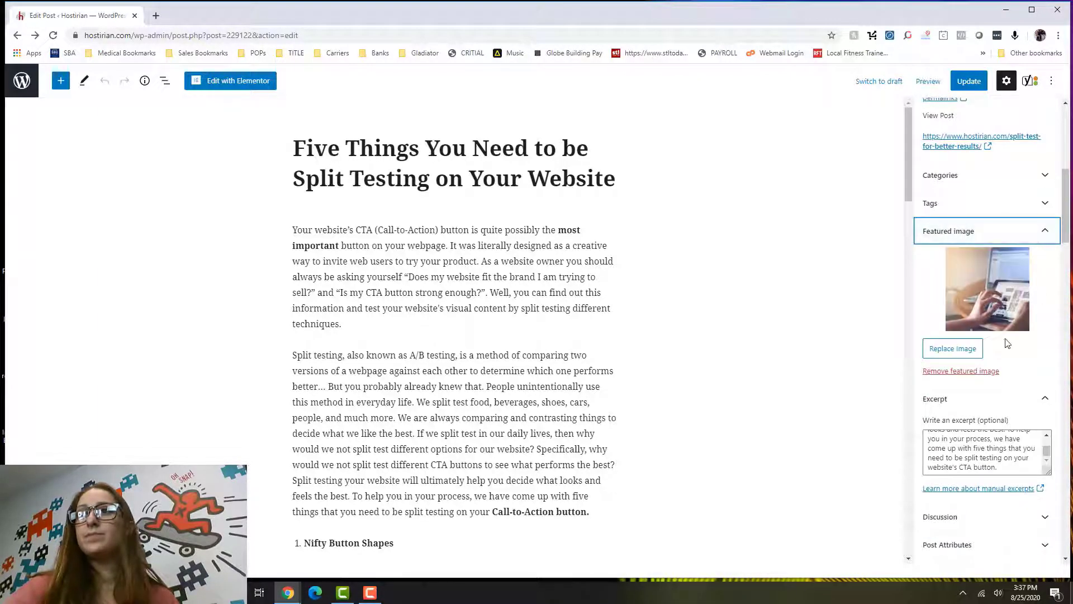
scroll(1007, 343, down, 3)
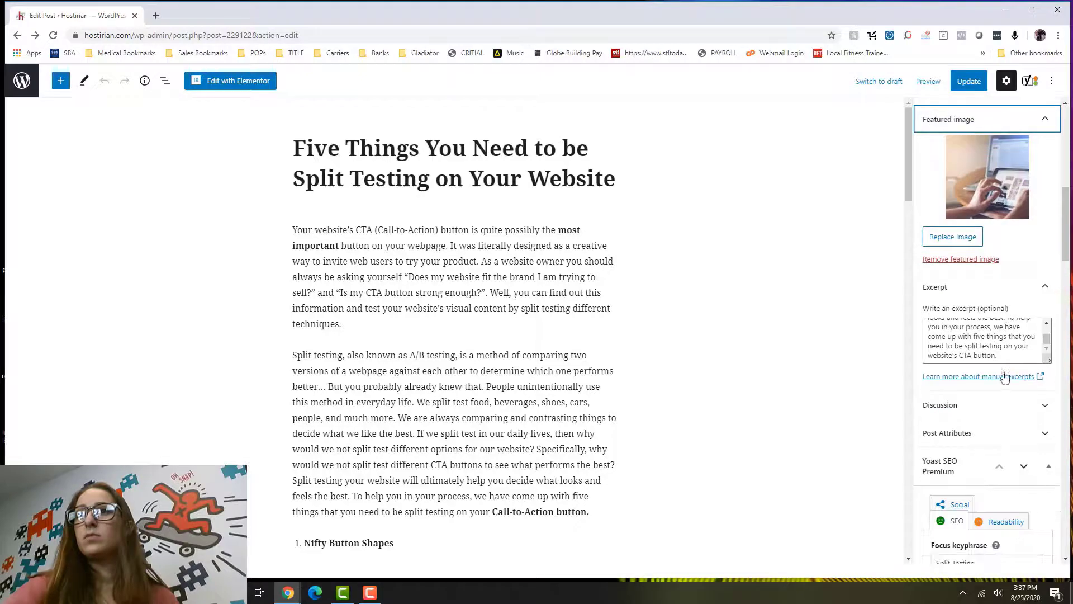
- Open Yoast's article on image alt attributes from the SEO analysis results and read its introduction and explanation of alt and title attributes
scroll(1008, 358, down, 6)
scroll(1008, 360, down, 10)
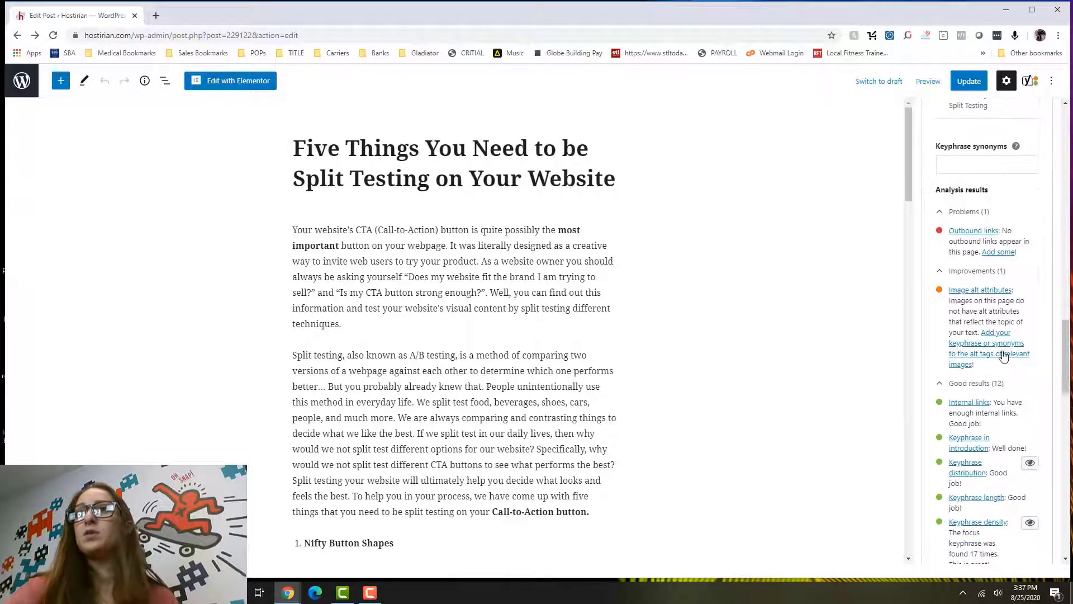
click(987, 291)
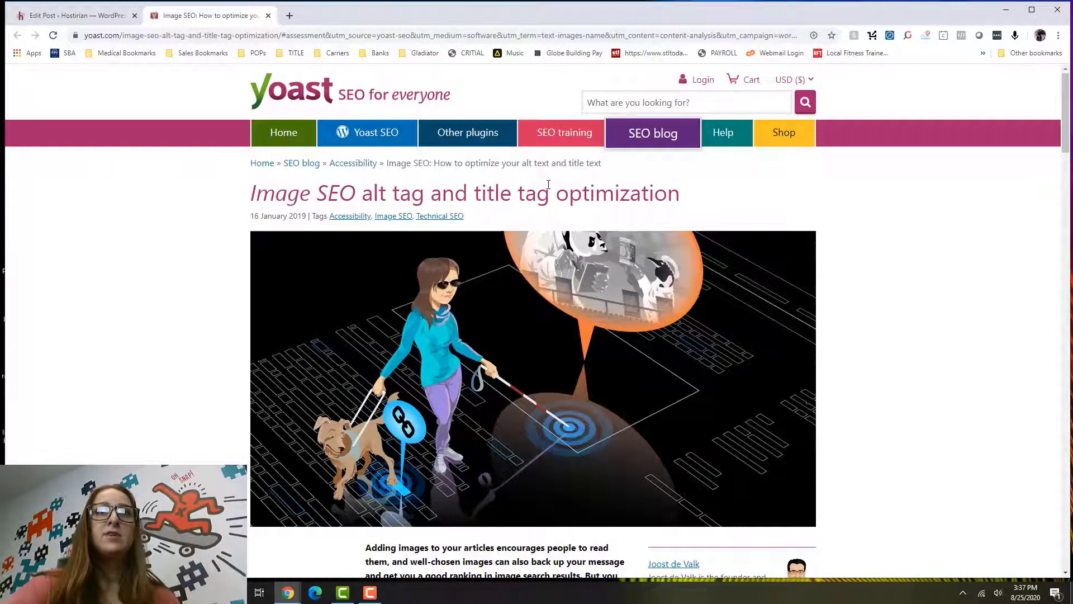
scroll(538, 182, down, 2)
scroll(535, 181, down, 4)
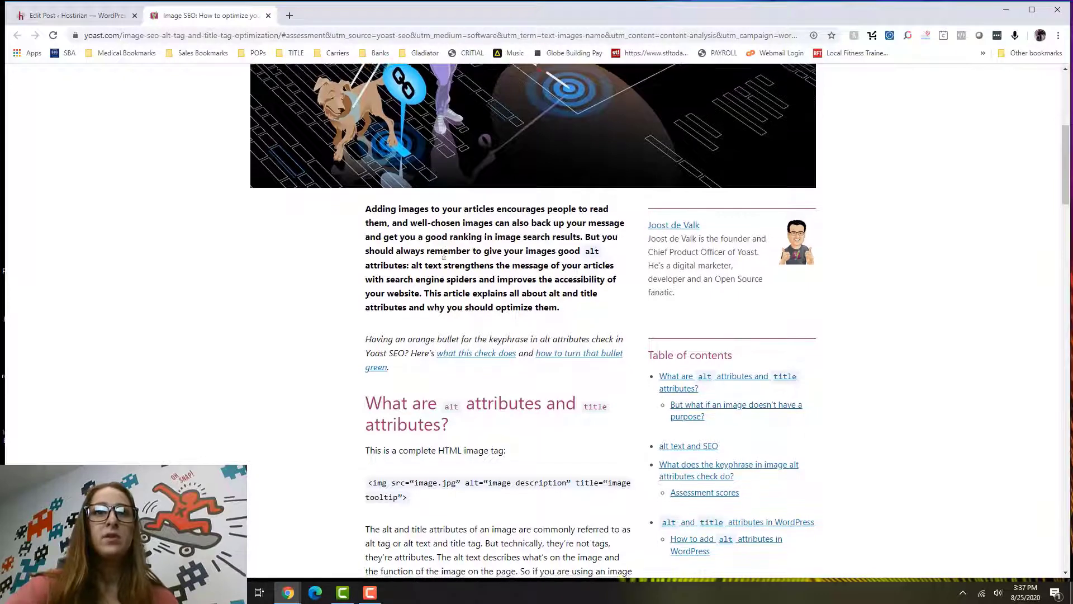
scroll(443, 255, down, 3)
scroll(536, 414, down, 1)
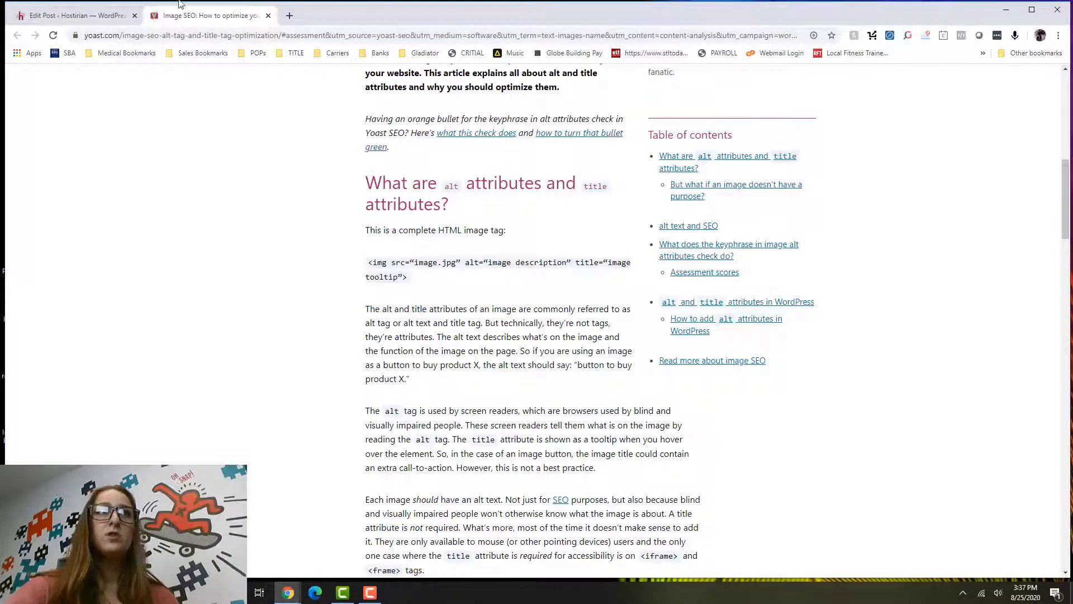
- Return to the post editor and recheck the focus keyphrase and the image alt attributes item in the SEO analysis
click(73, 16)
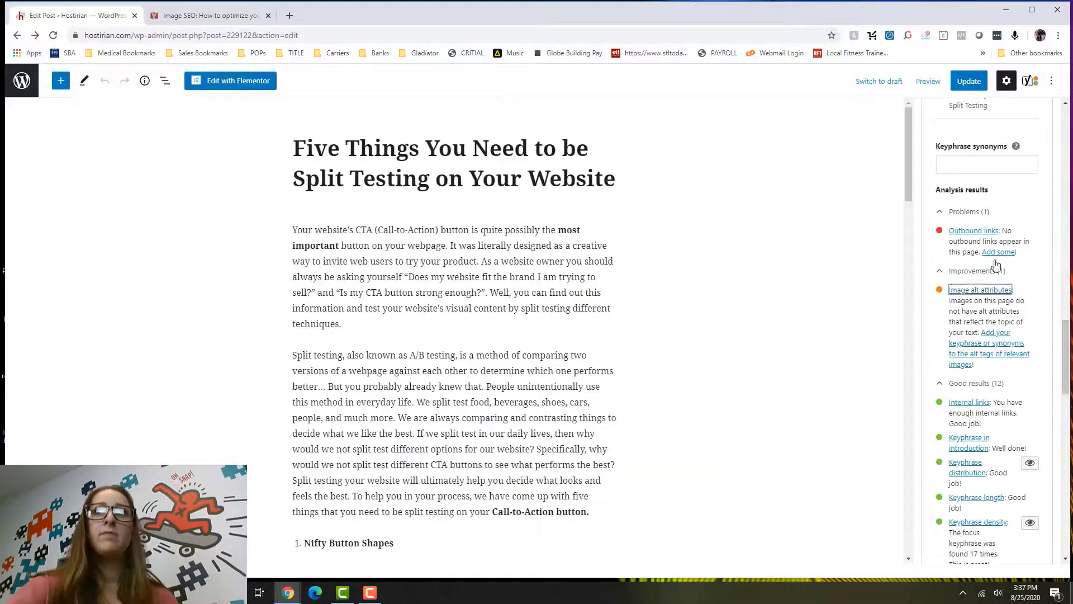
scroll(996, 264, up, 10)
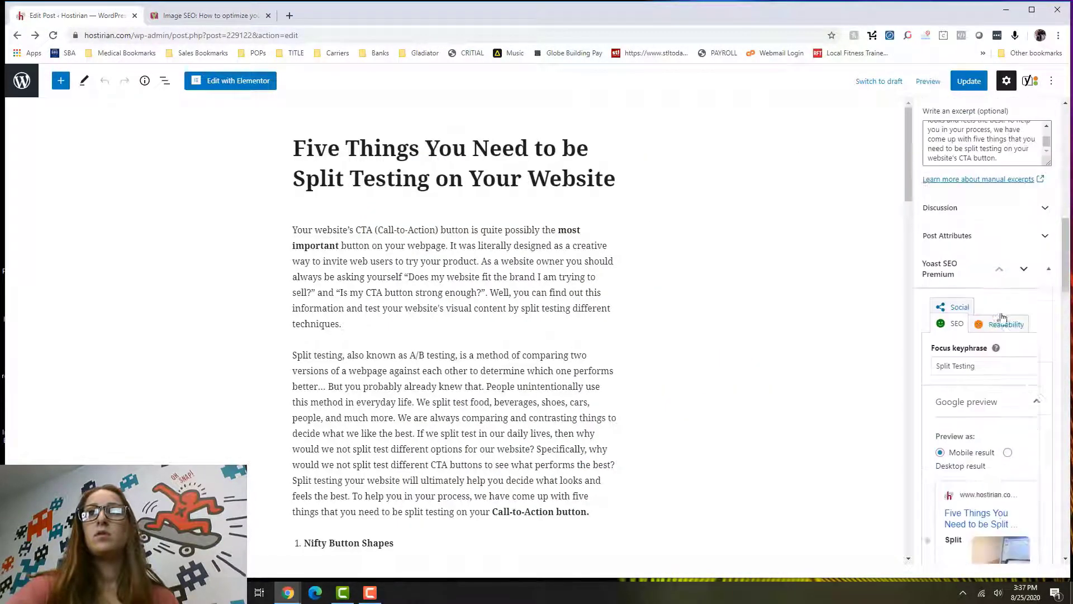
scroll(1001, 317, up, 1)
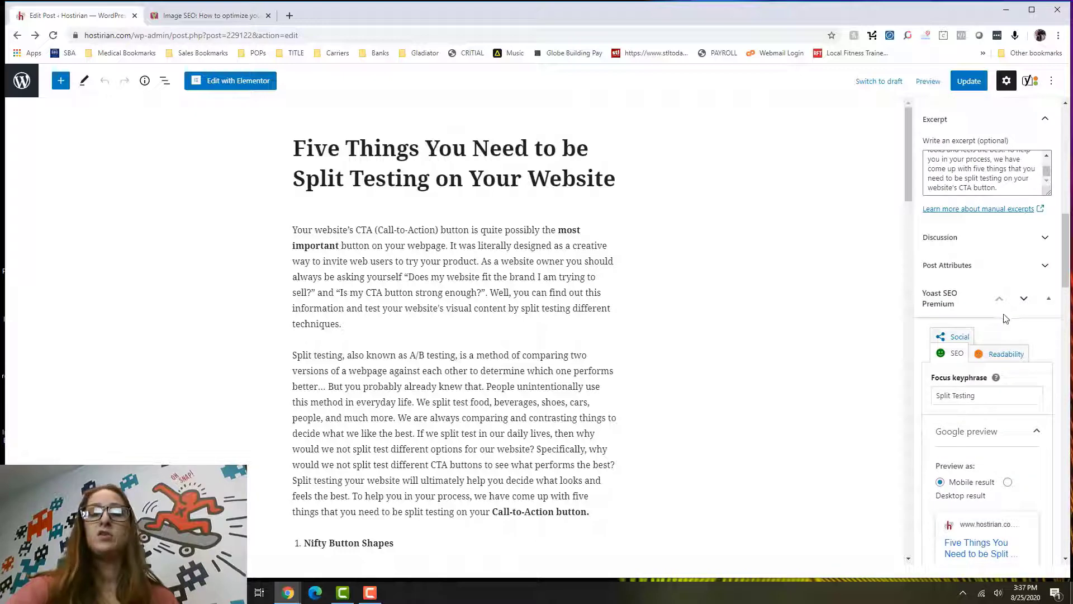
scroll(1002, 317, down, 10)
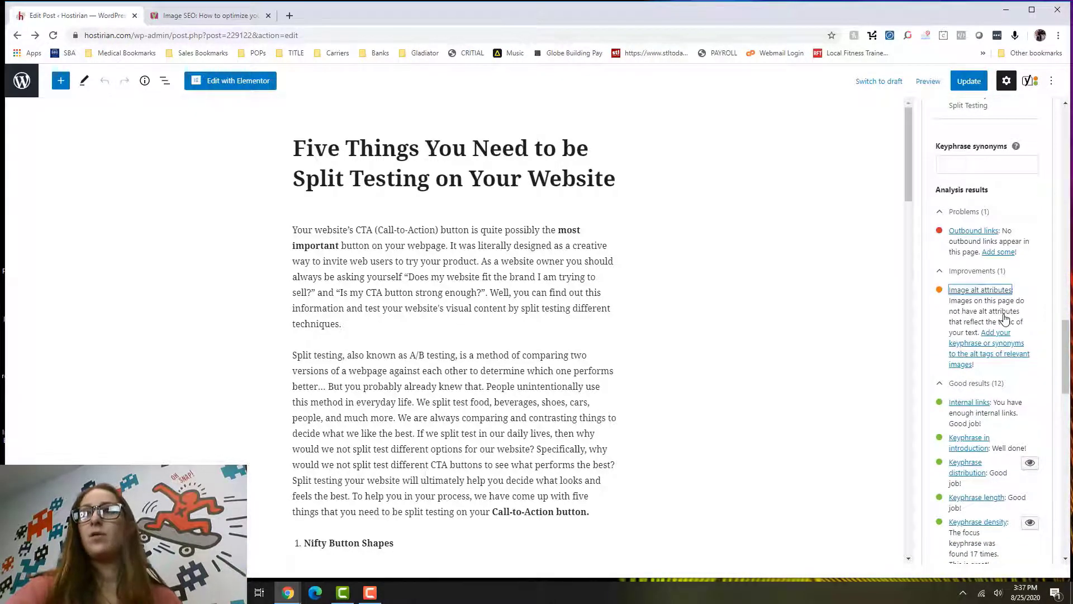
scroll(1004, 318, down, 1)
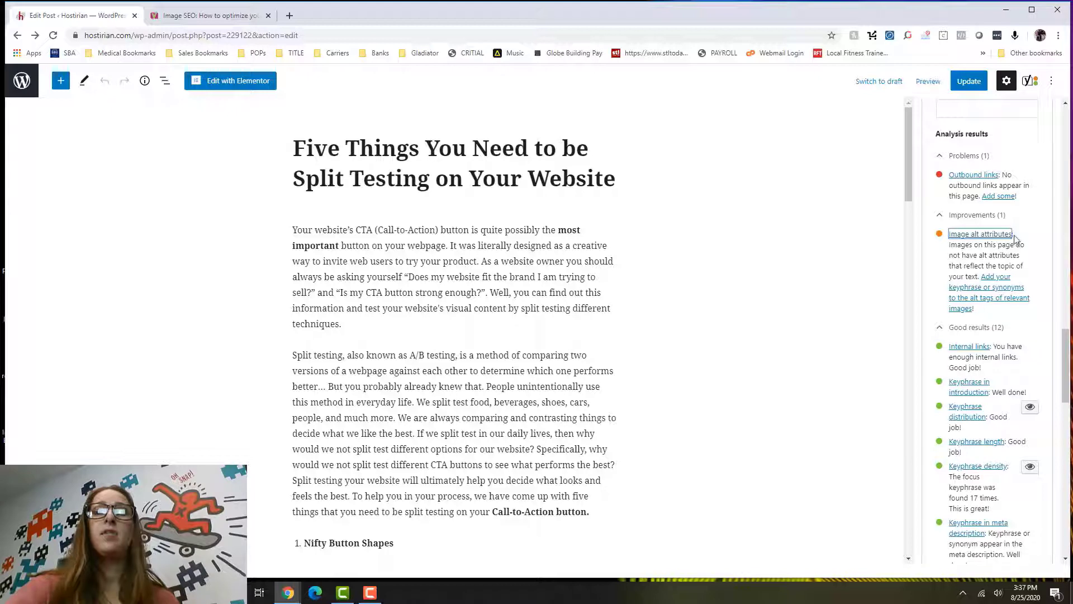
- Review the internal links result in the SEO analysis and look through the post body for the link in its closing paragraph
scroll(1014, 237, down, 3)
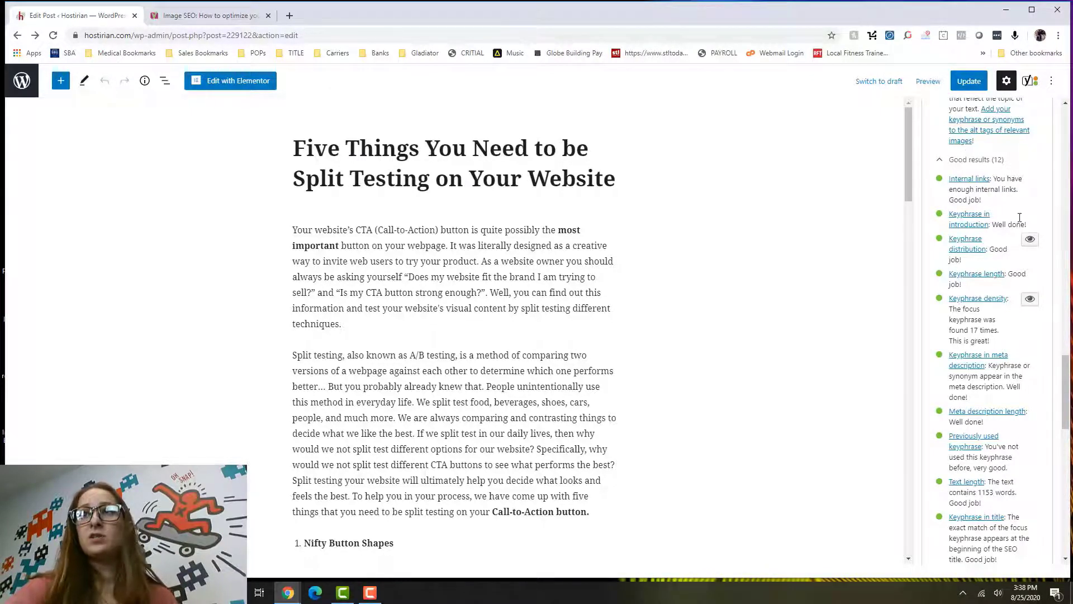
scroll(589, 342, down, 10)
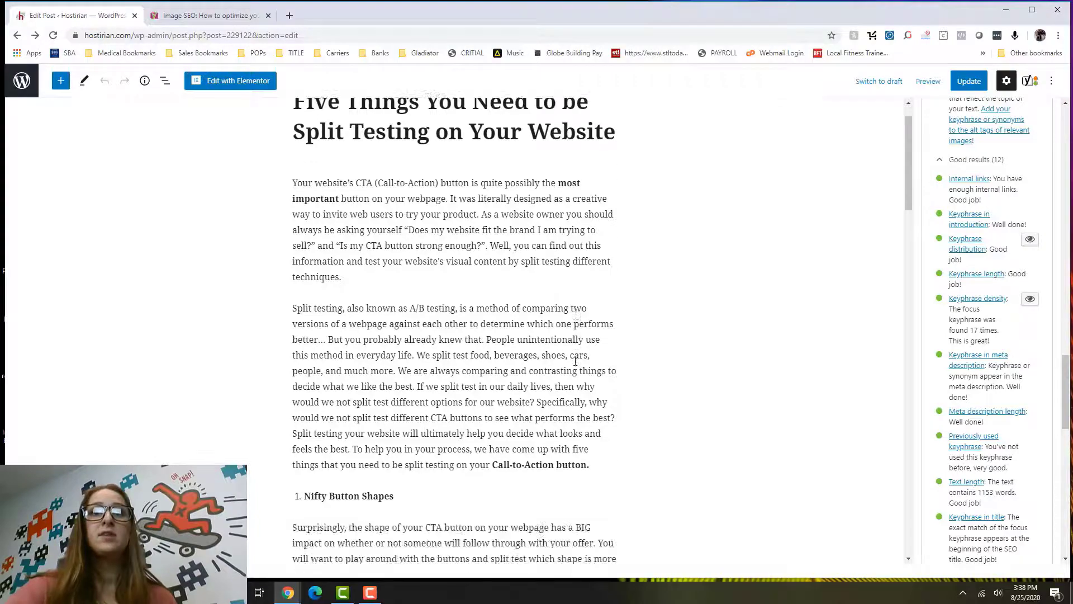
scroll(575, 357, down, 20)
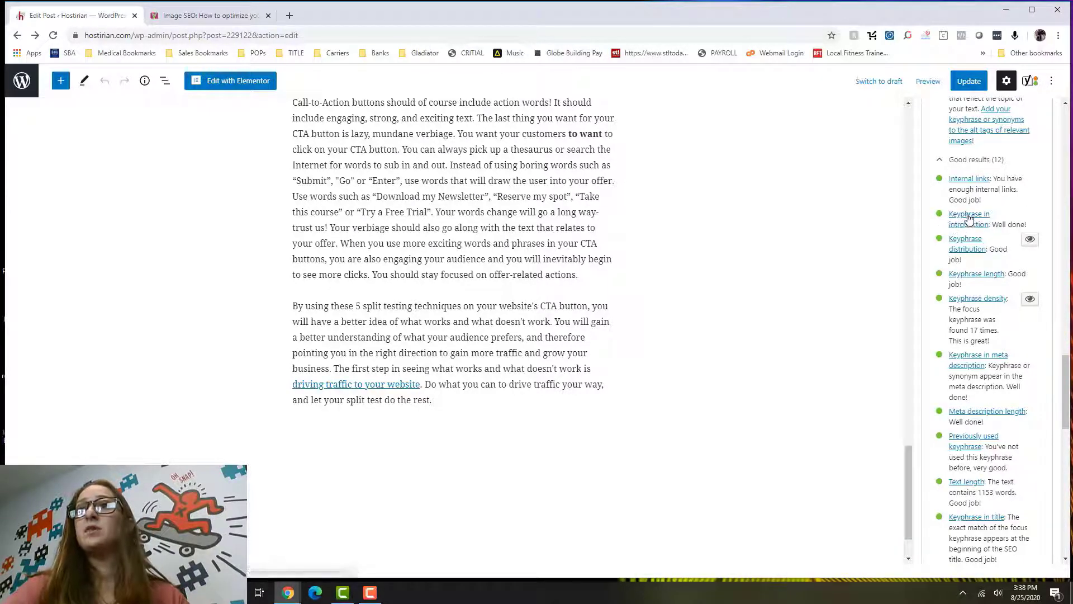
- Examine the remaining good results, from keyphrase in introduction to keyphrase in slug, alongside the post's opening text and Google preview
scroll(981, 204, up, 10)
scroll(987, 202, up, 5)
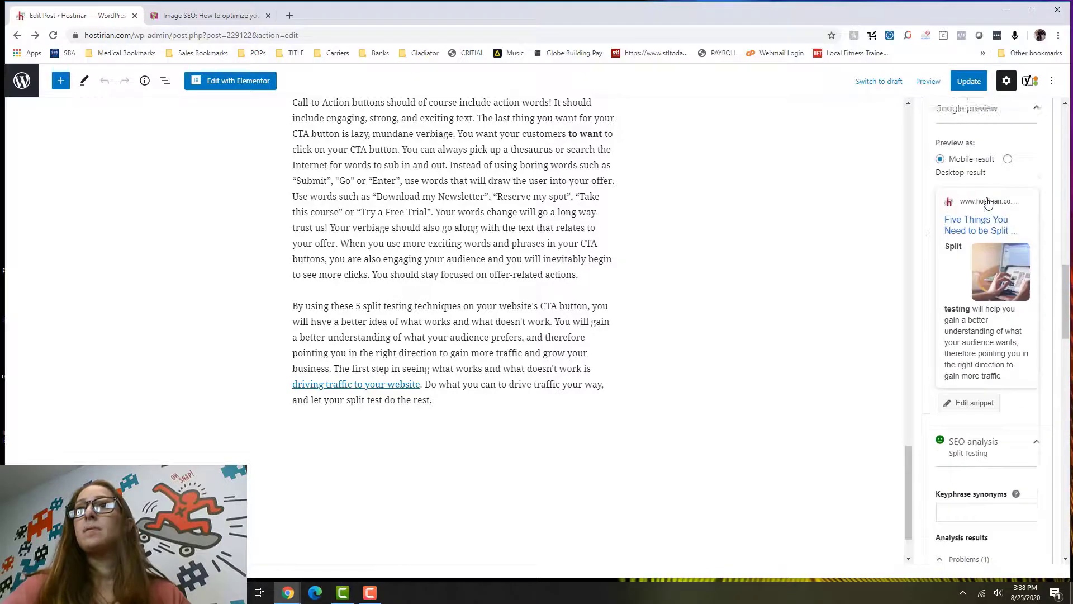
scroll(970, 232, down, 12)
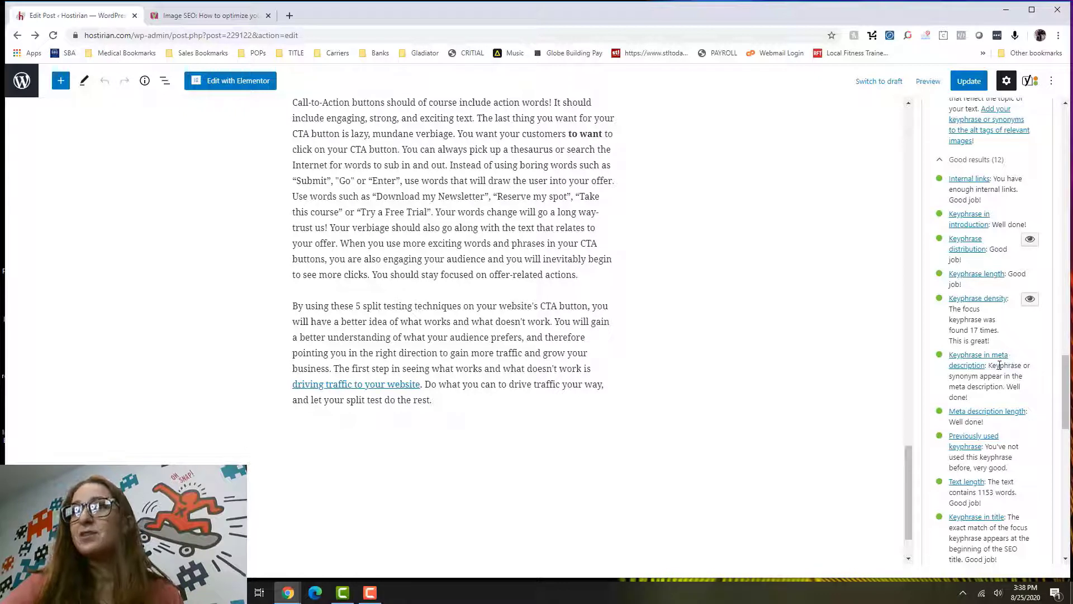
scroll(999, 365, down, 2)
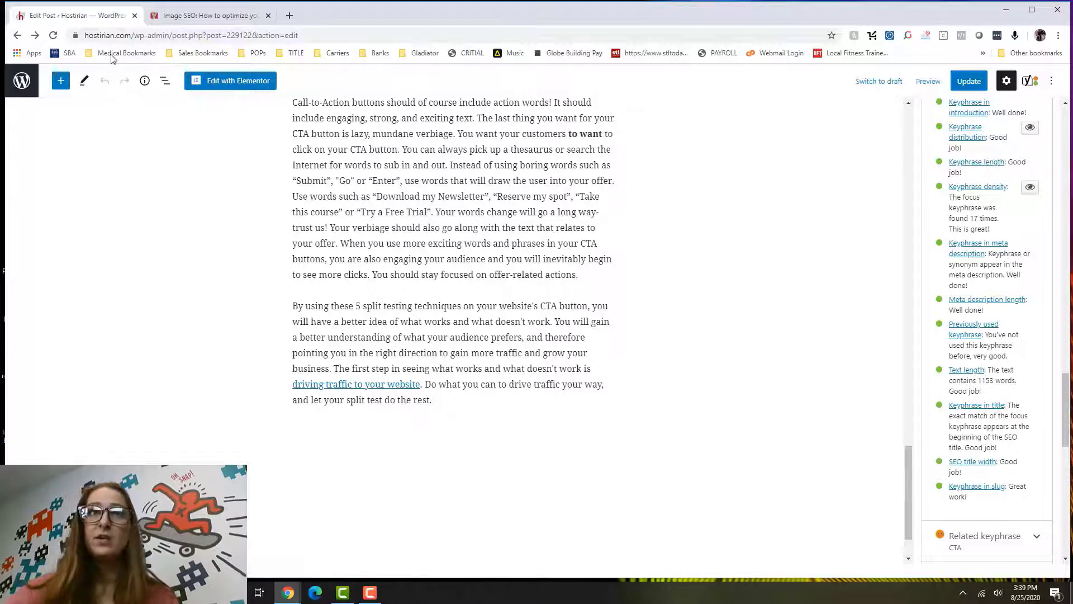
drag(911, 478, 910, 136)
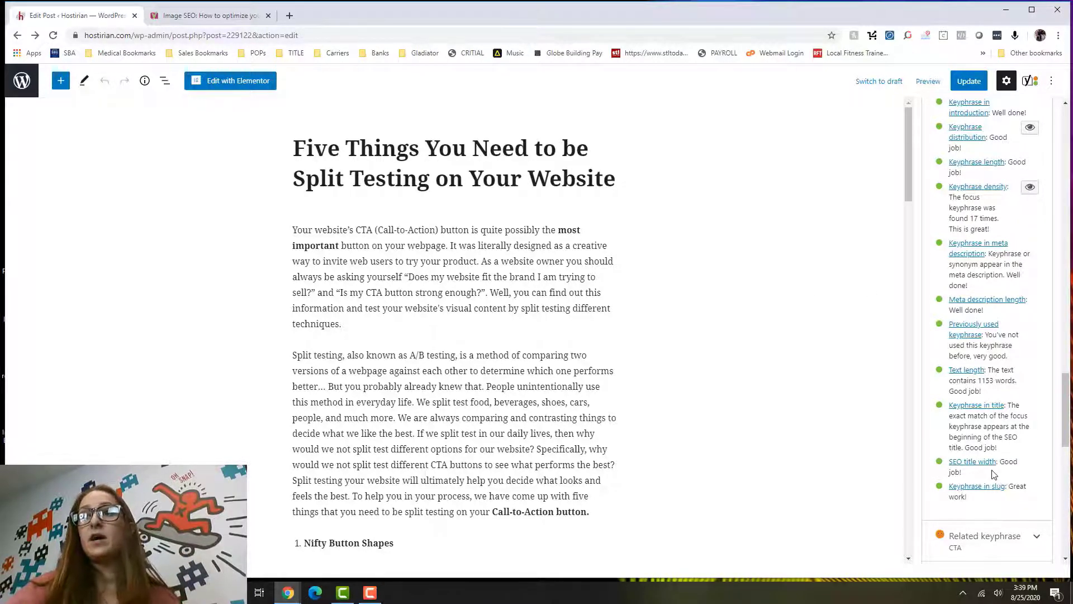
scroll(994, 461, down, 2)
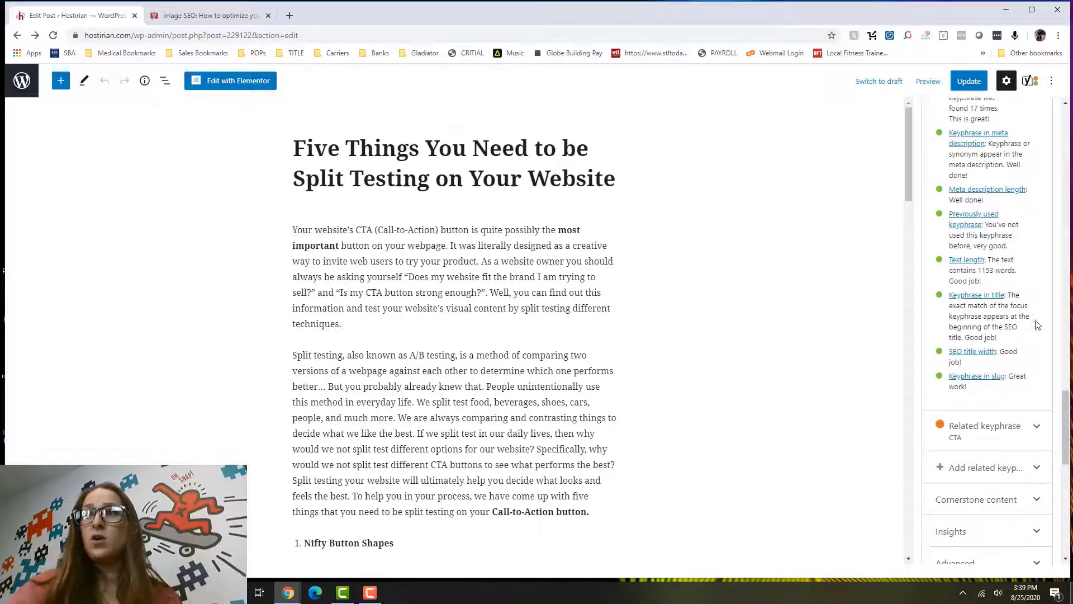
scroll(1037, 325, up, 10)
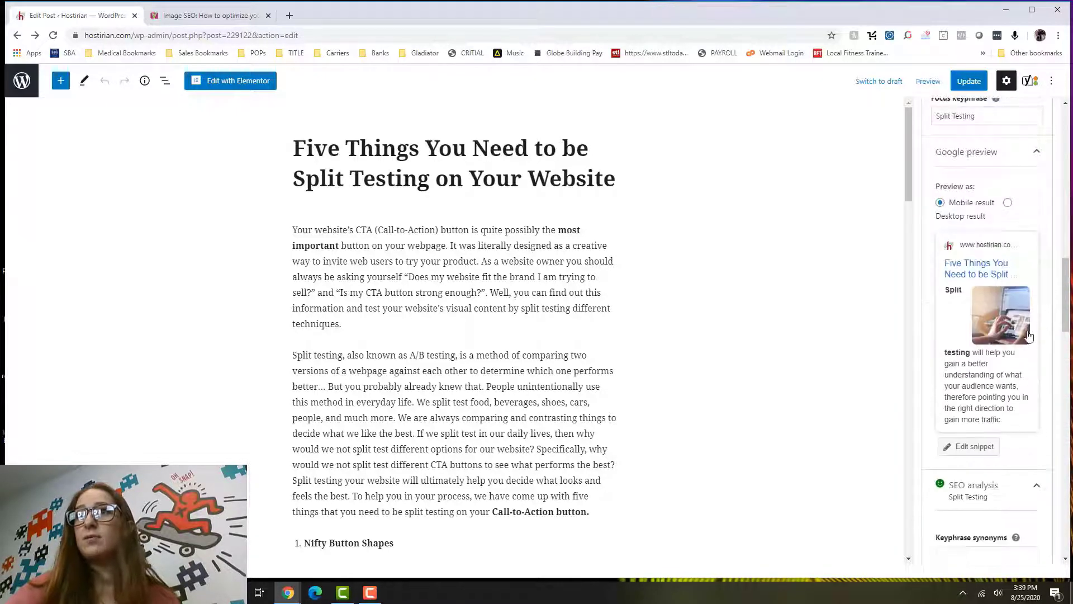
- Pass over the Google preview and SEO analysis results and expand the related keyphrase section for CTA
scroll(1000, 302, up, 2)
scroll(992, 283, down, 3)
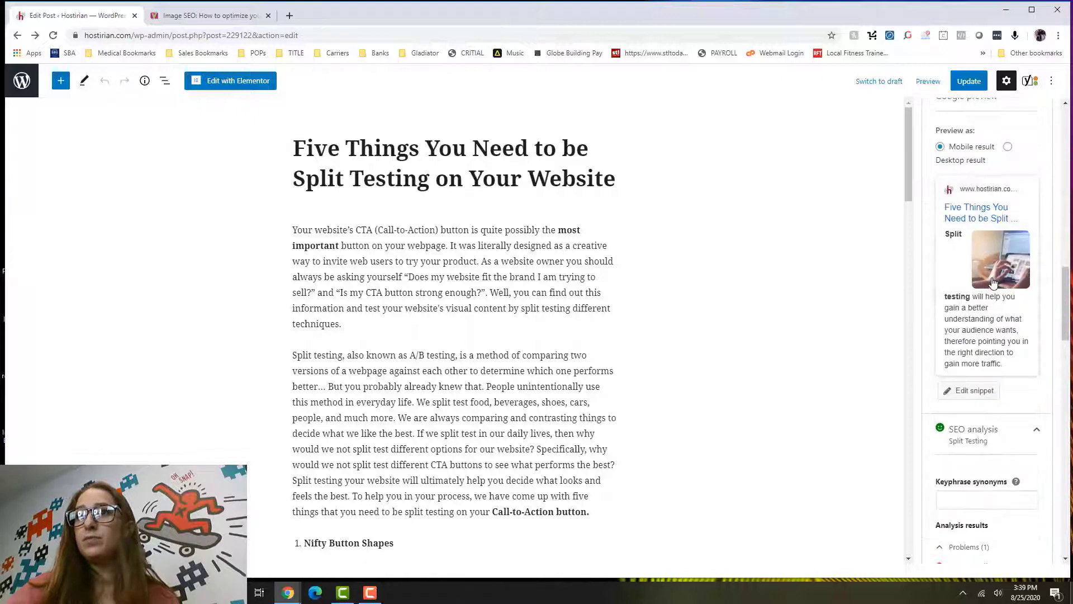
scroll(1023, 347, down, 1)
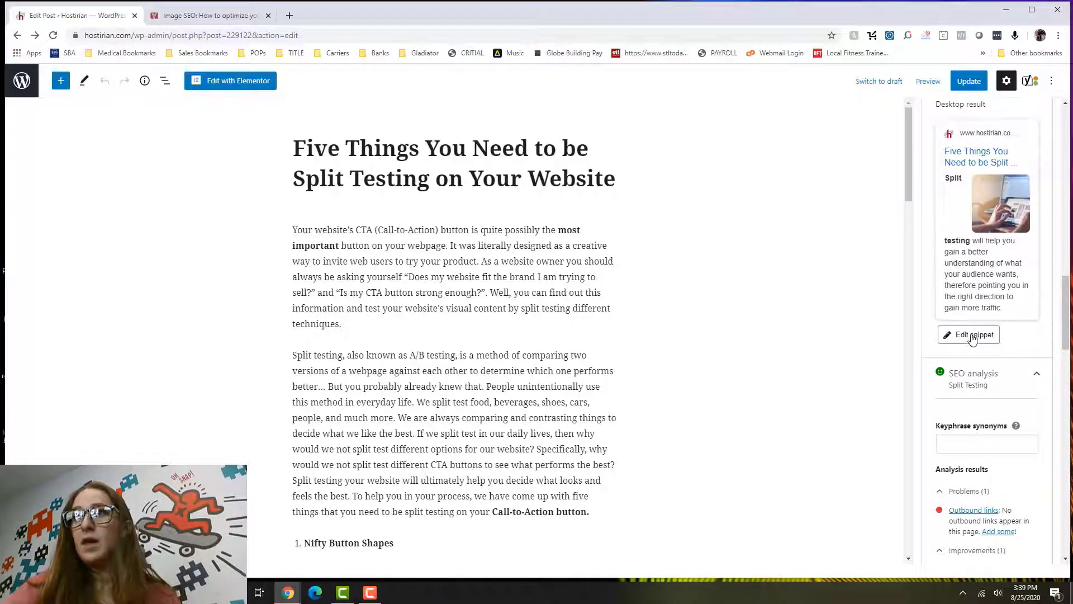
scroll(1032, 368, down, 2)
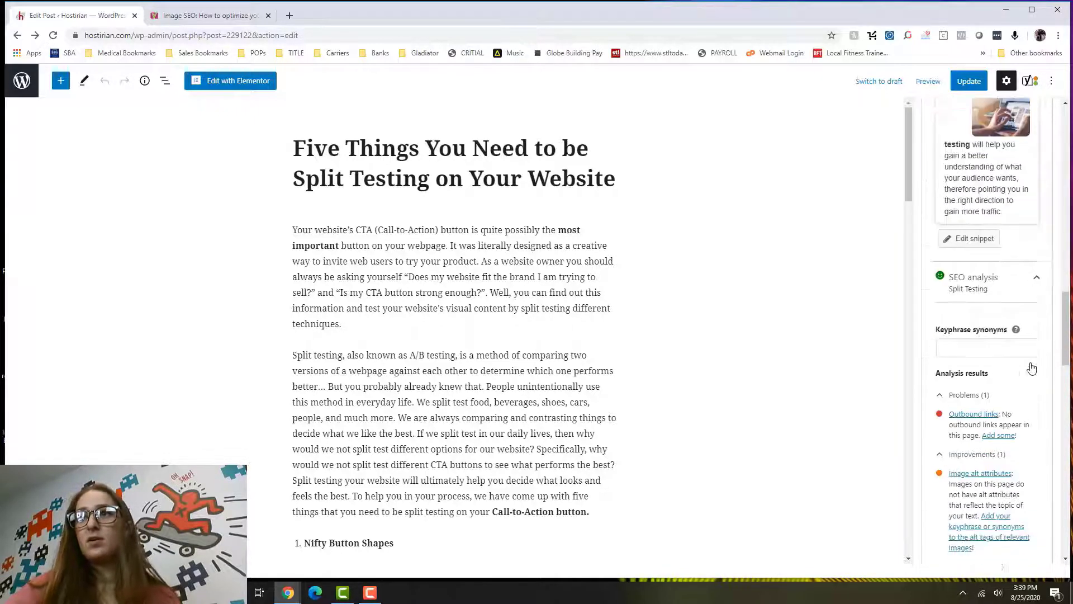
scroll(1032, 367, down, 10)
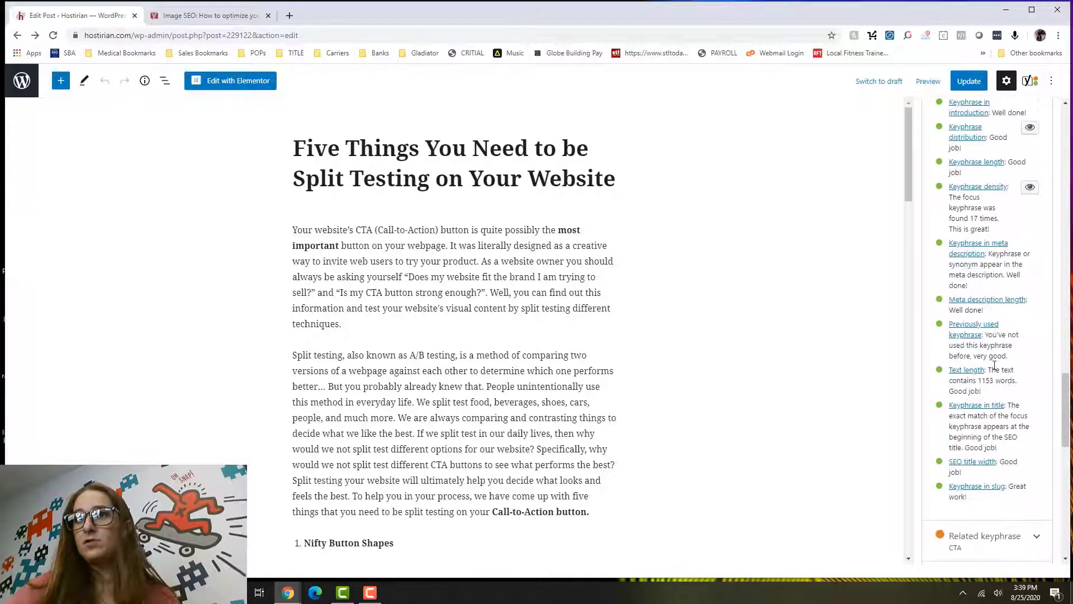
scroll(994, 365, down, 3)
click(1039, 372)
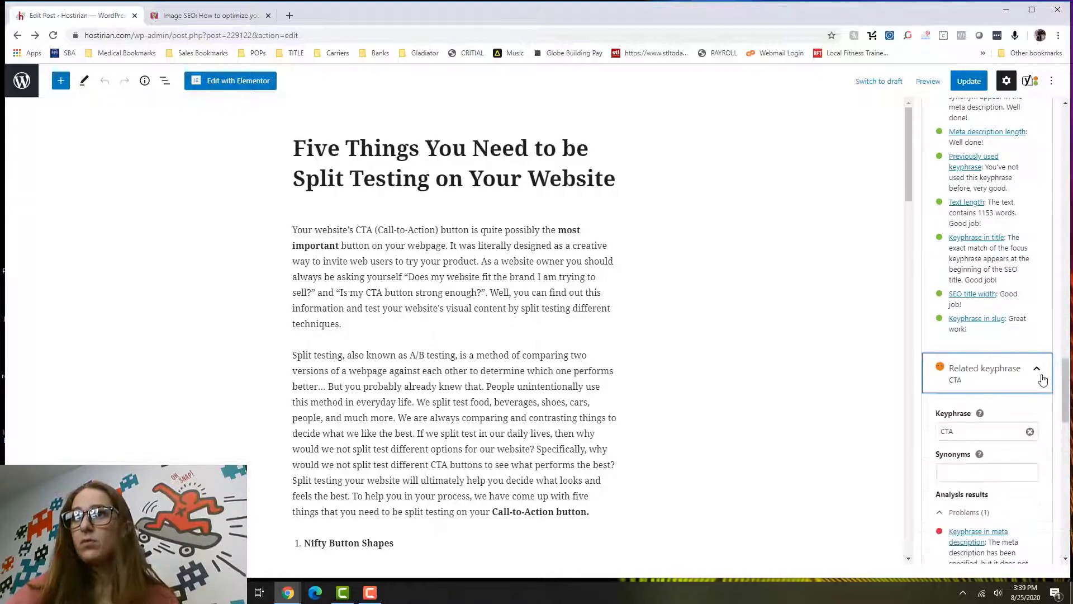
- Review the CTA related keyphrase's fields and its analysis results, from problems and improvements to good results
scroll(1013, 386, down, 2)
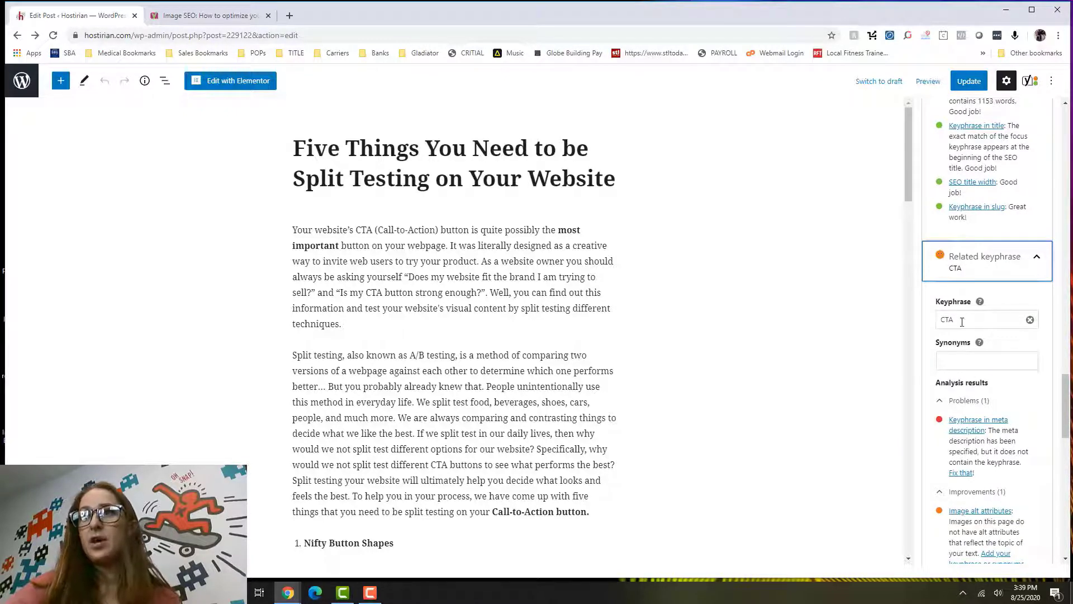
scroll(604, 377, down, 2)
scroll(568, 369, up, 2)
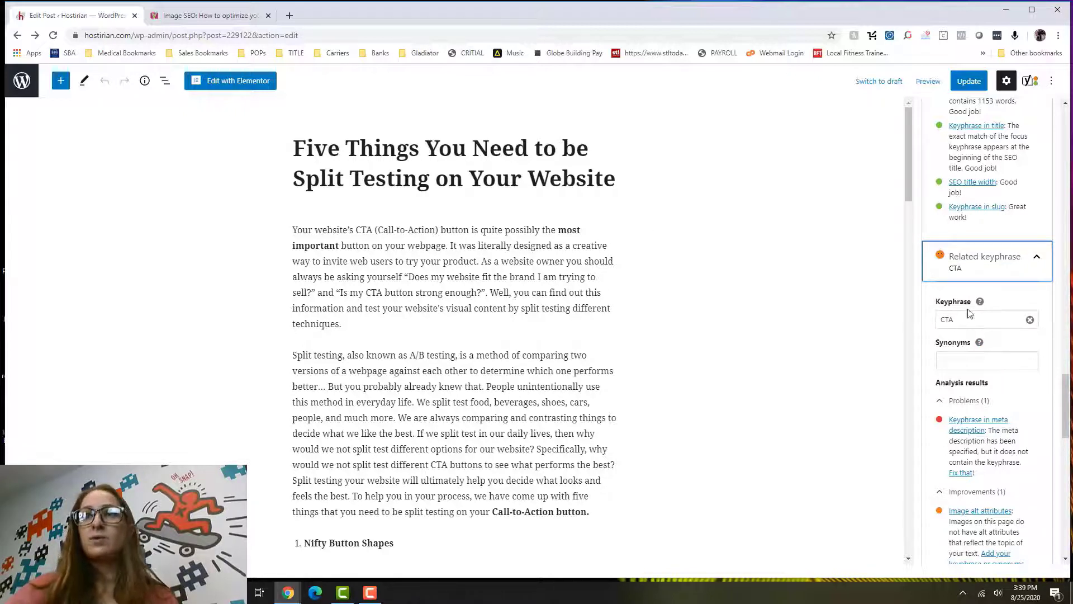
scroll(988, 410, down, 3)
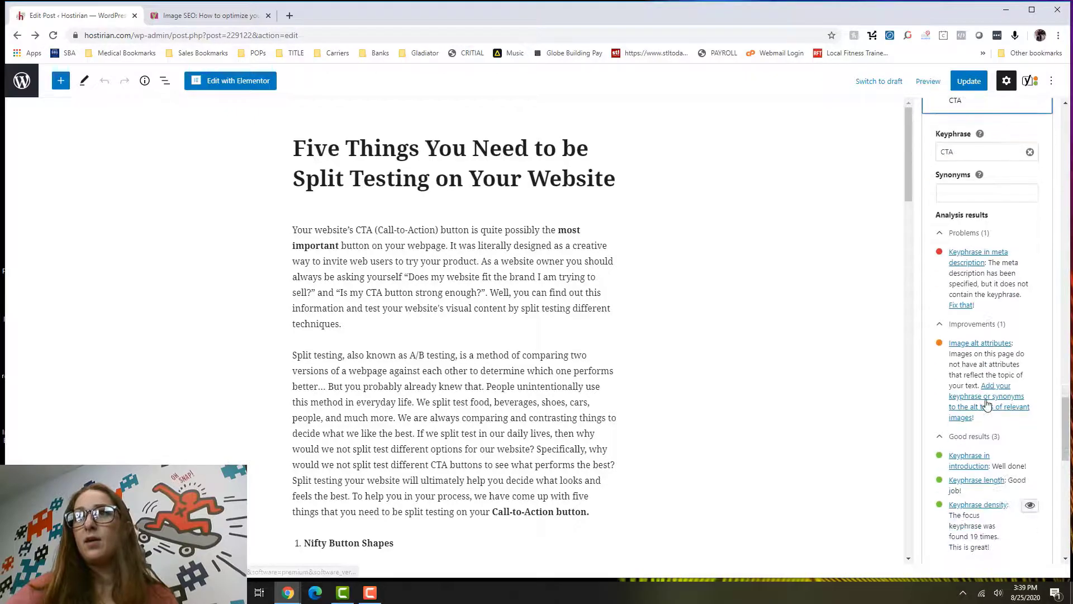
scroll(951, 223, up, 1)
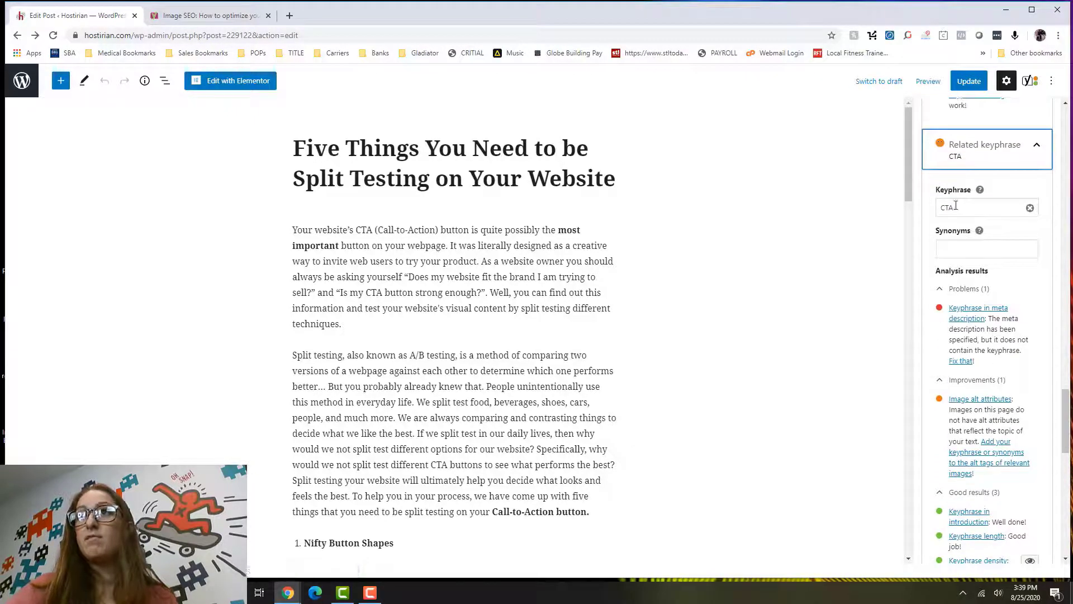
scroll(964, 218, down, 3)
scroll(971, 231, down, 2)
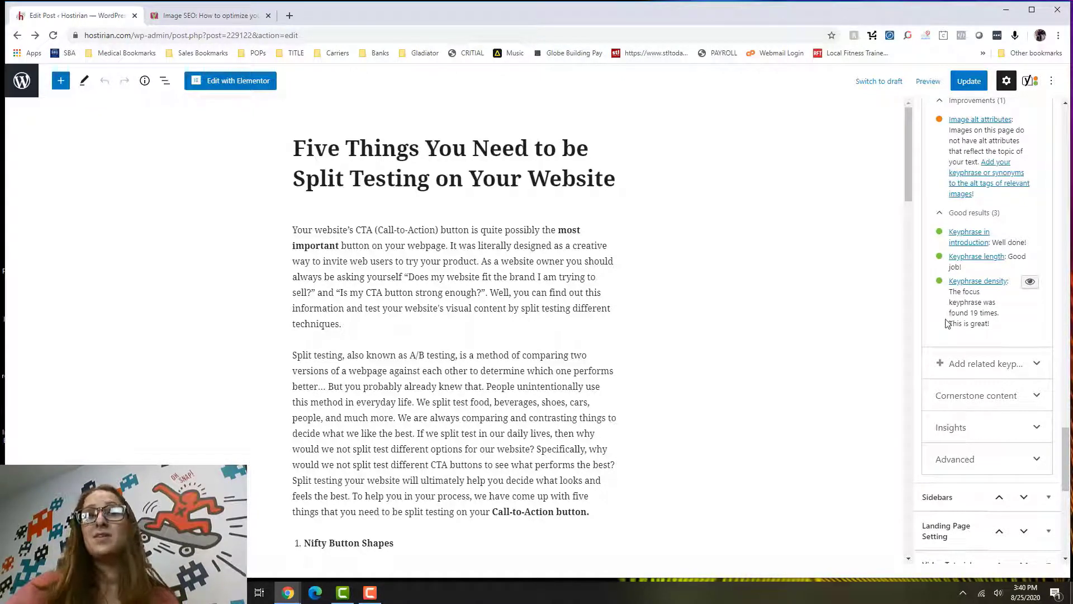
- Expand the section for adding another related keyphrase, view its empty keyphrase field, and collapse it again
click(1027, 362)
scroll(1023, 358, down, 3)
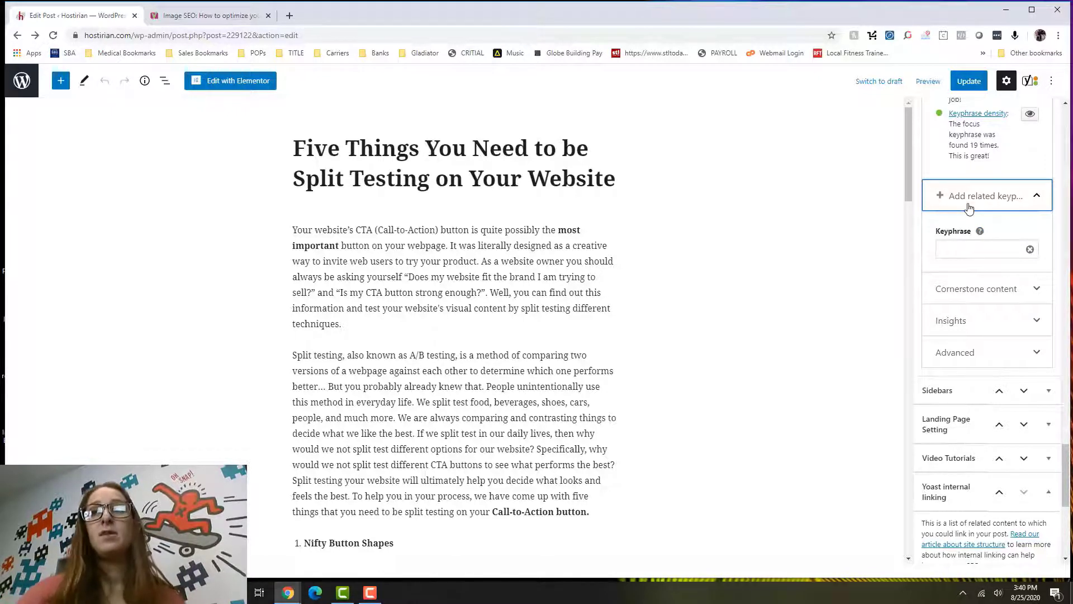
click(1035, 199)
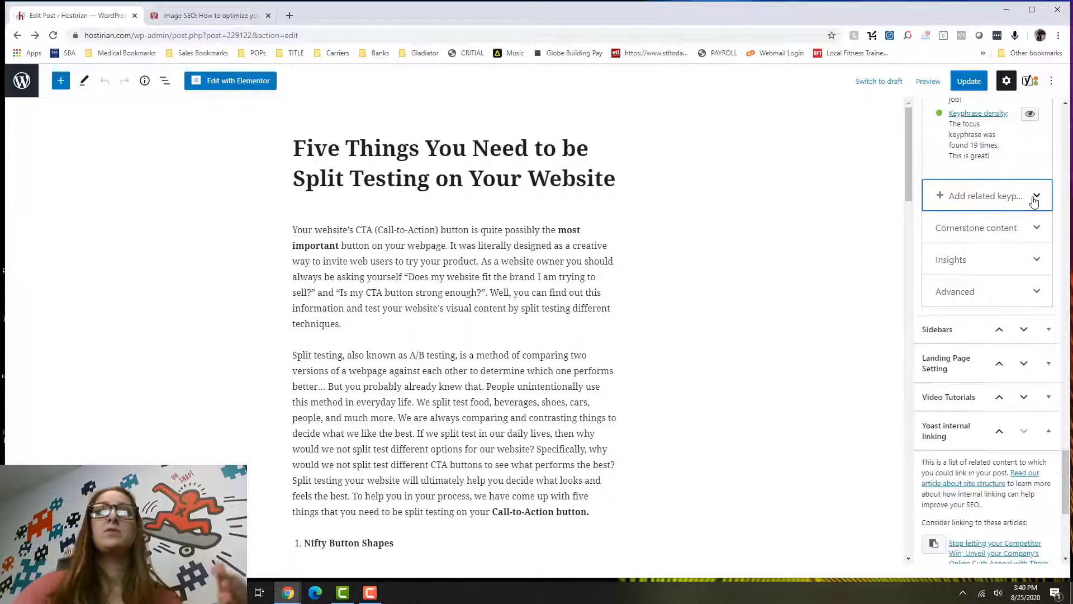
- Read the cornerstone content explanation and its marking option, and collapse the section
click(1036, 229)
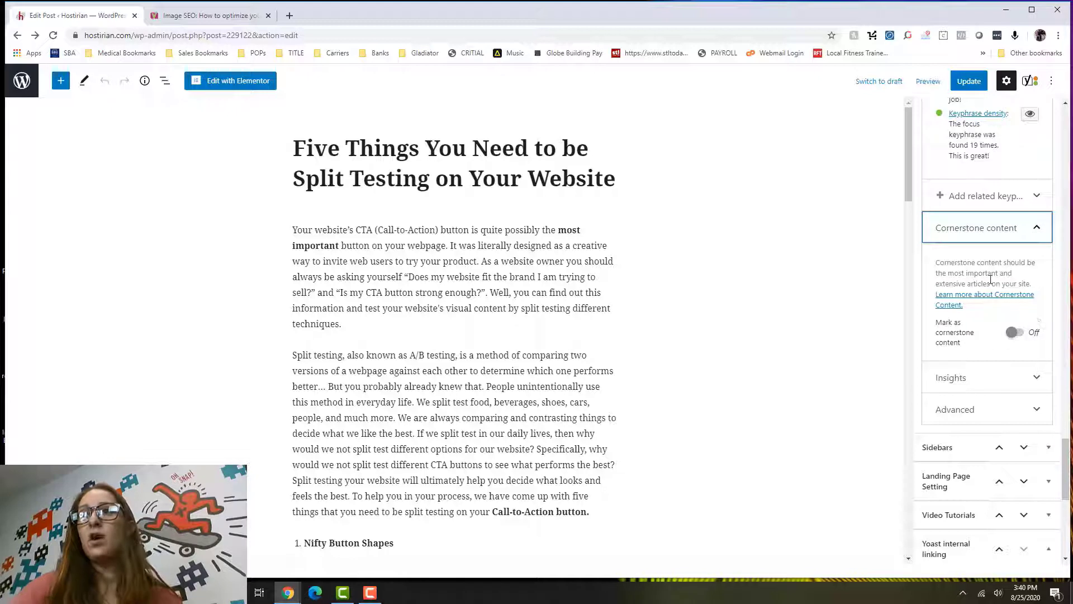
click(1035, 228)
click(1035, 227)
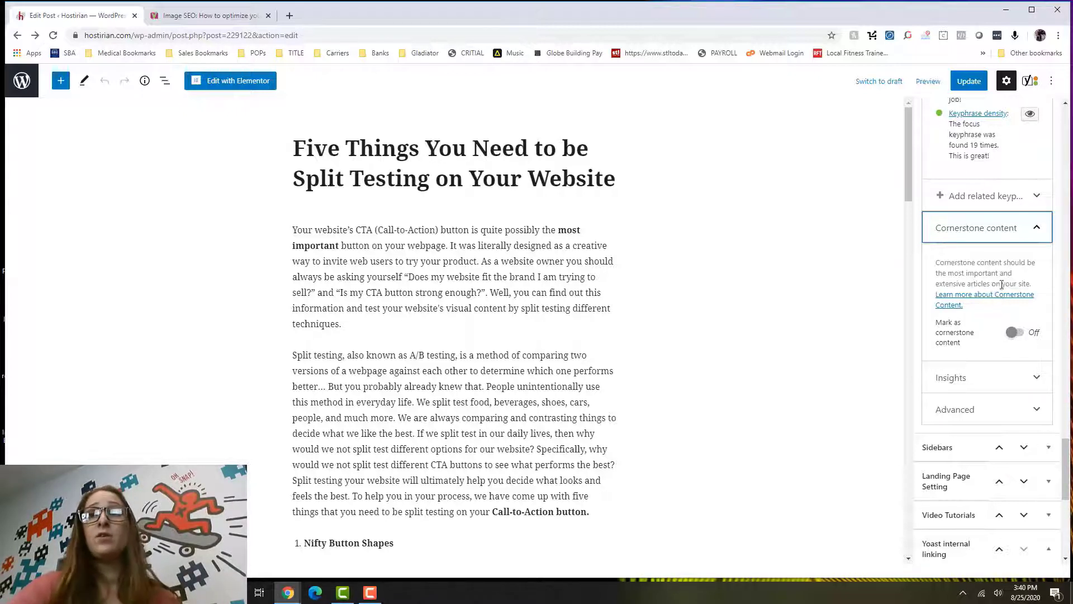
click(1037, 228)
- Open the Insights section, read the list of prominent words in the post, and collapse it
click(1036, 261)
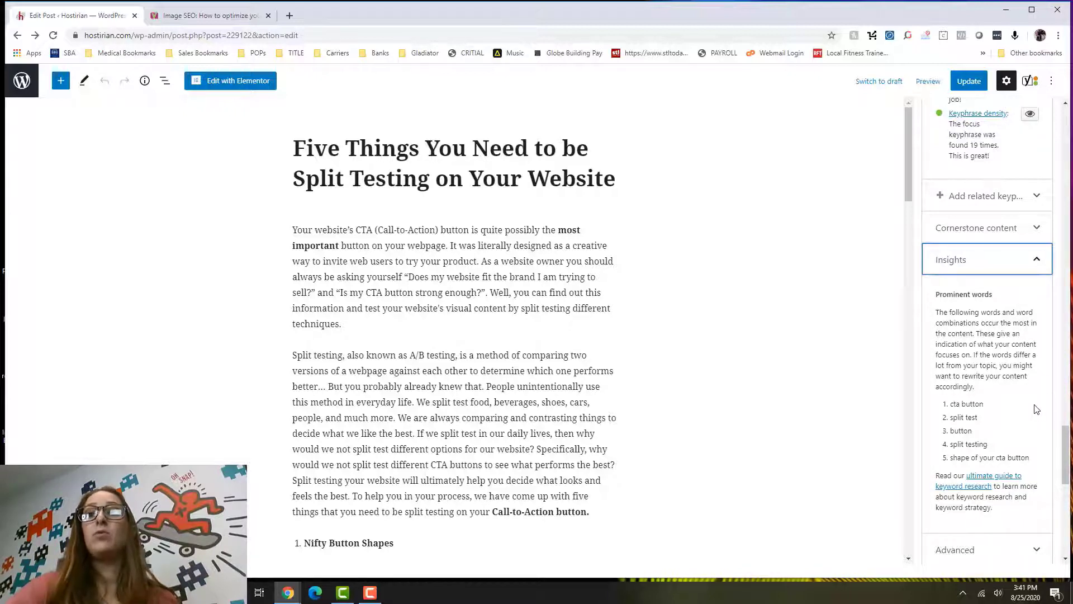
scroll(1036, 409, down, 1)
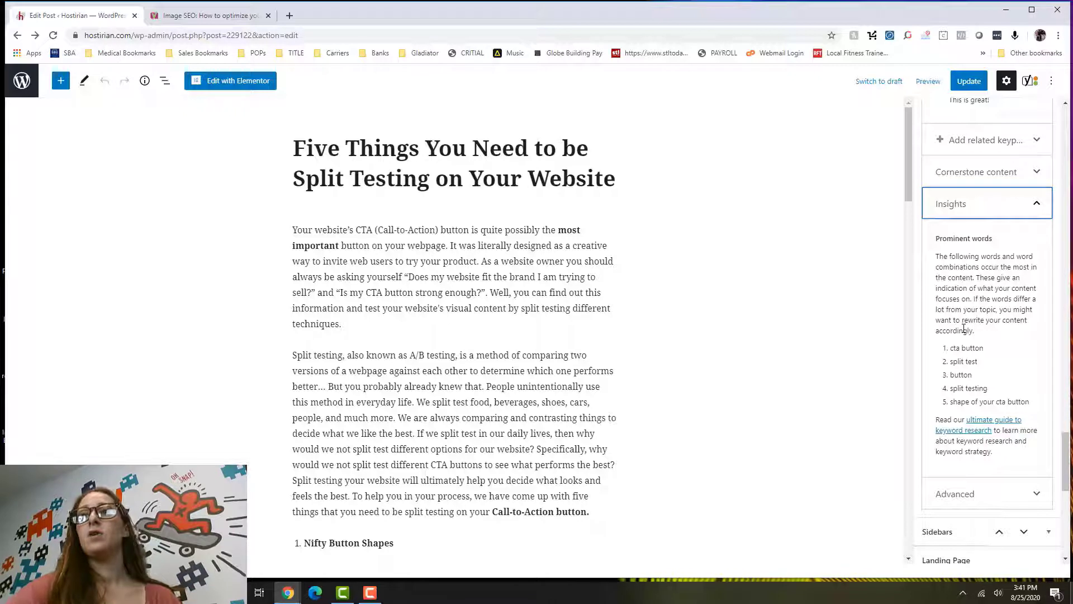
scroll(963, 329, down, 1)
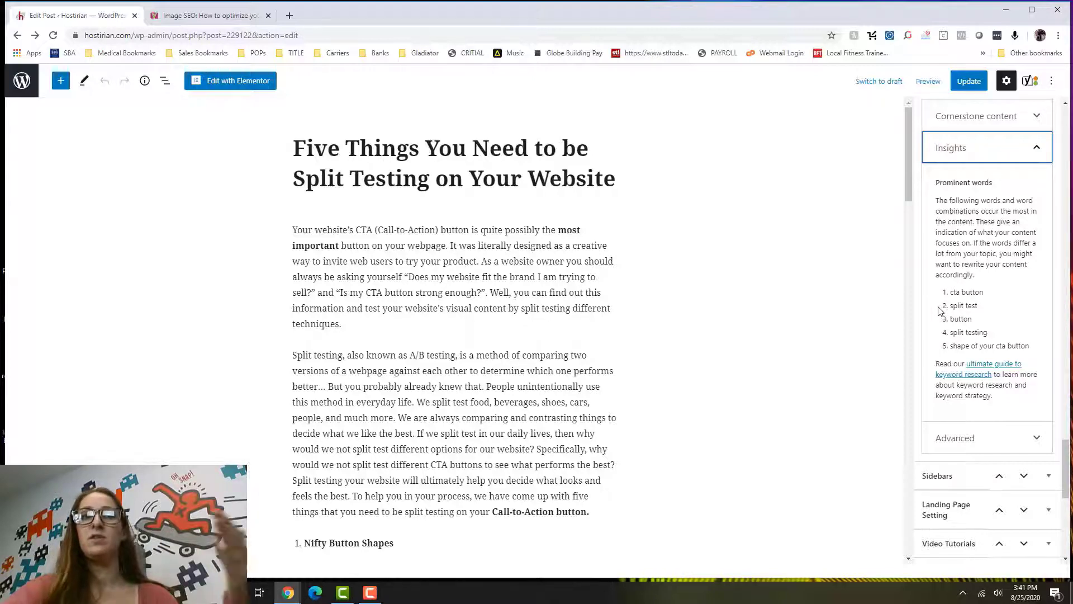
scroll(1006, 313, down, 2)
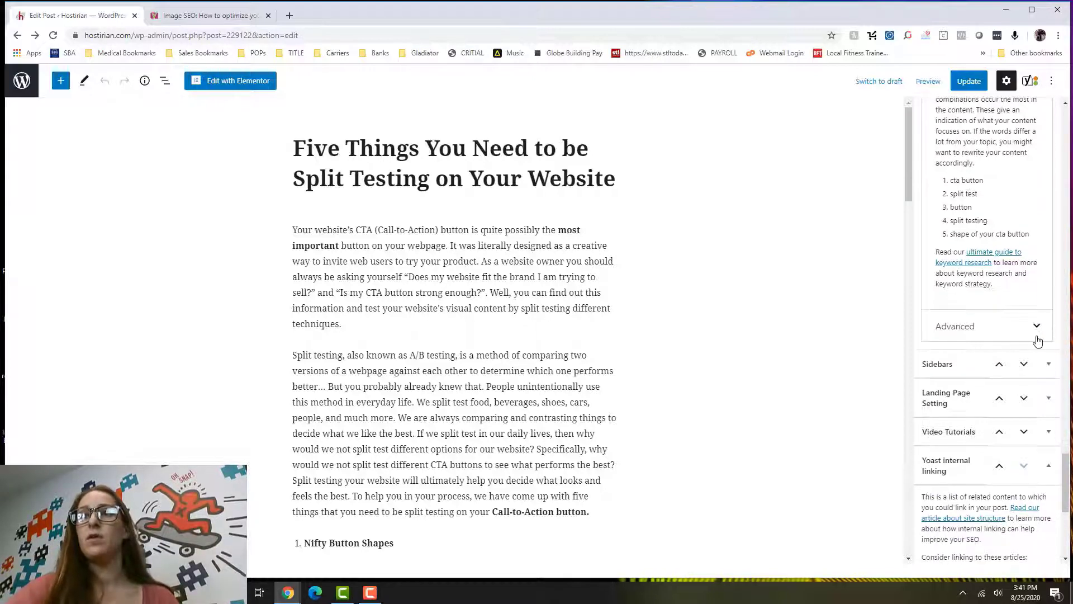
scroll(1037, 340, up, 3)
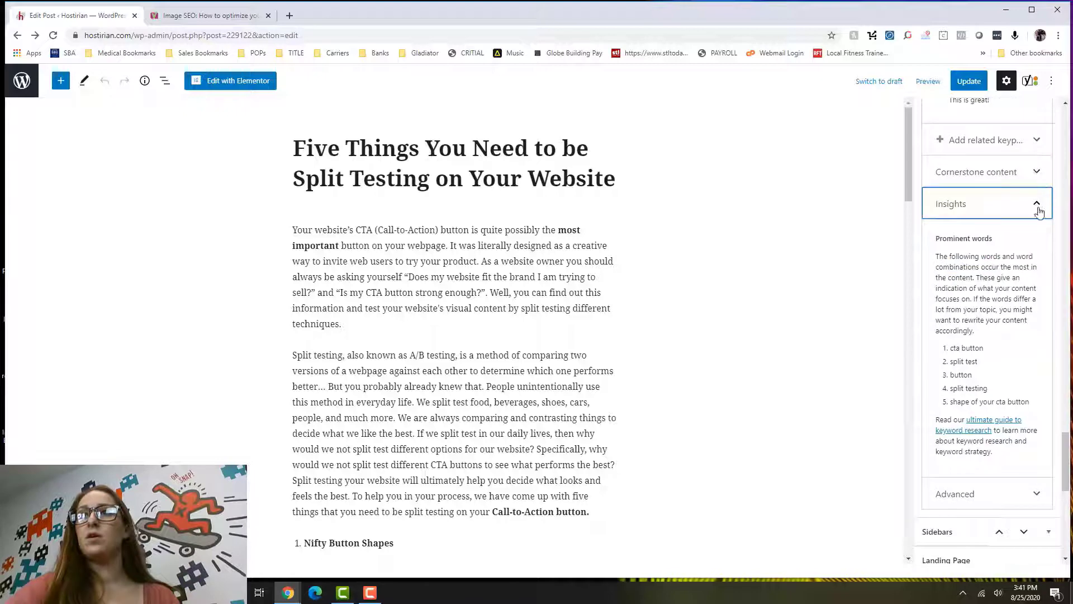
click(1037, 207)
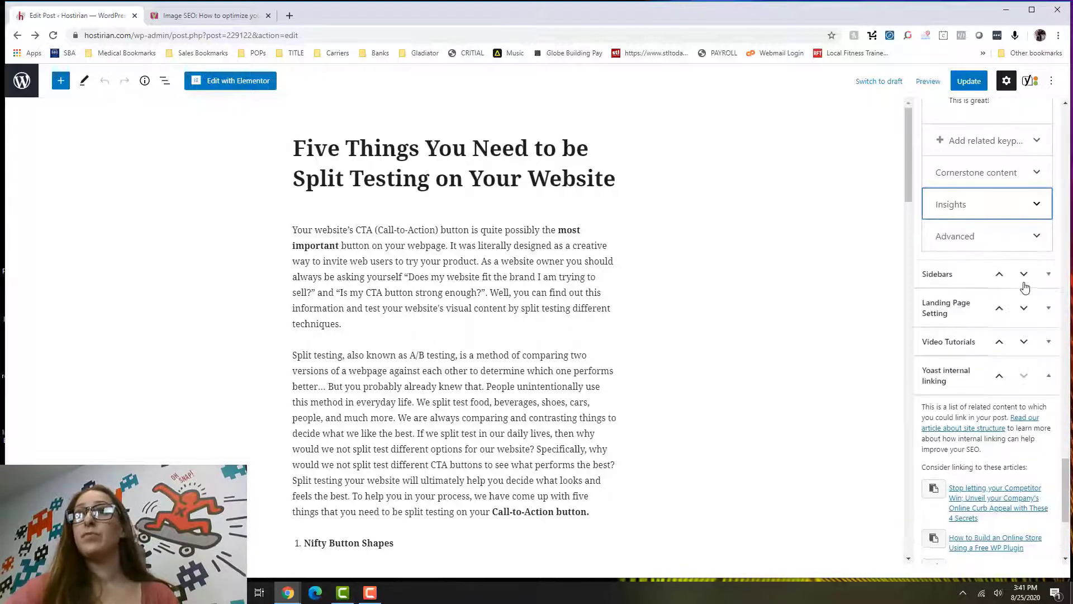
- Go back over the CTA related keyphrase and the main SEO analysis, including keyphrase synonyms and outbound links
scroll(1034, 318, up, 6)
scroll(1035, 323, up, 3)
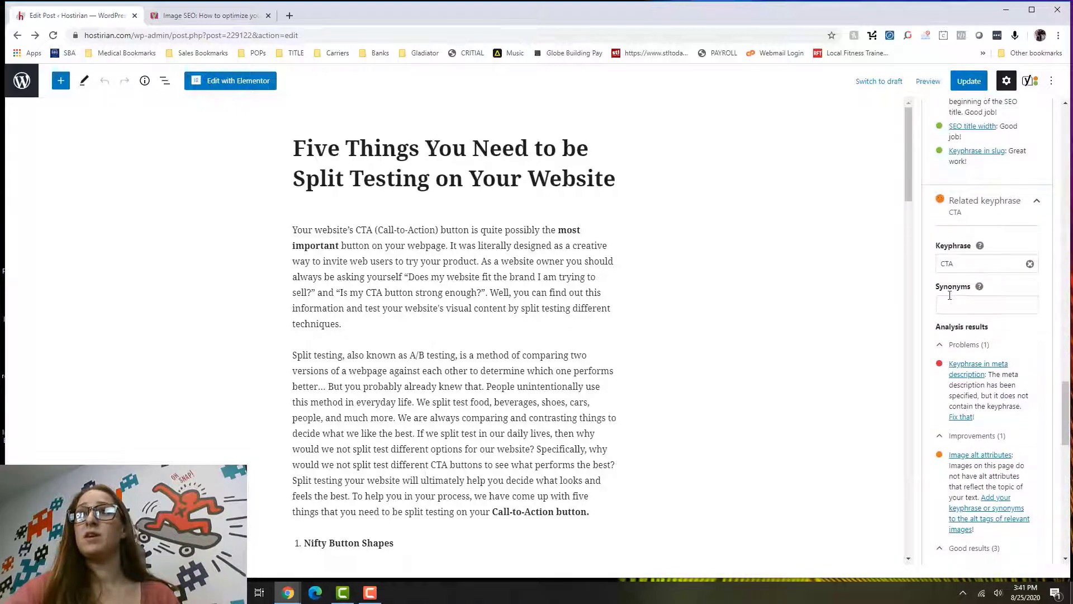
scroll(952, 297, up, 8)
scroll(953, 300, up, 4)
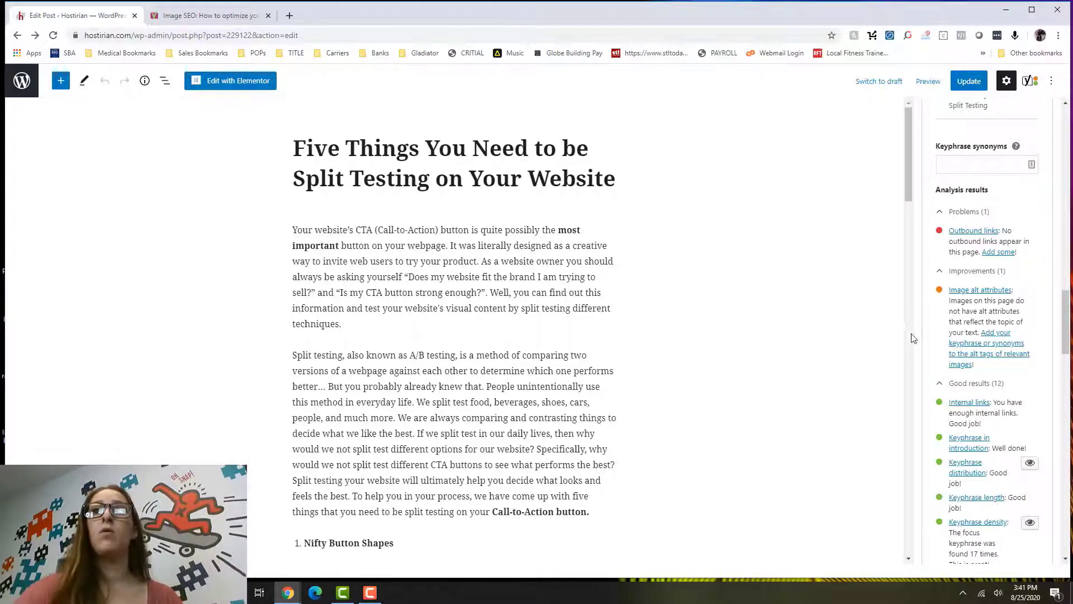
scroll(966, 316, up, 3)
scroll(966, 313, down, 2)
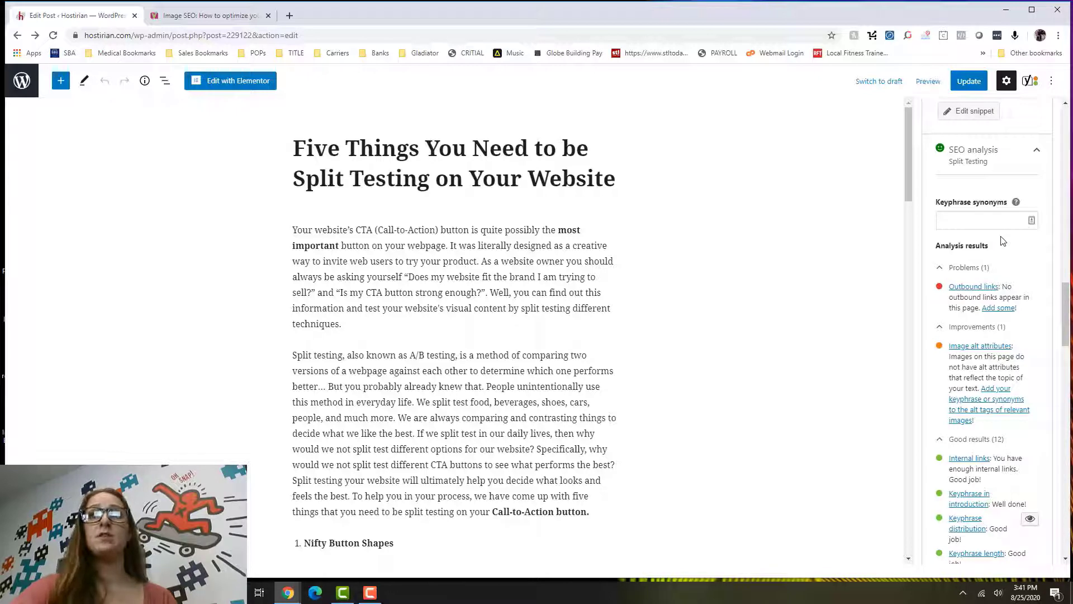
scroll(1001, 241, down, 2)
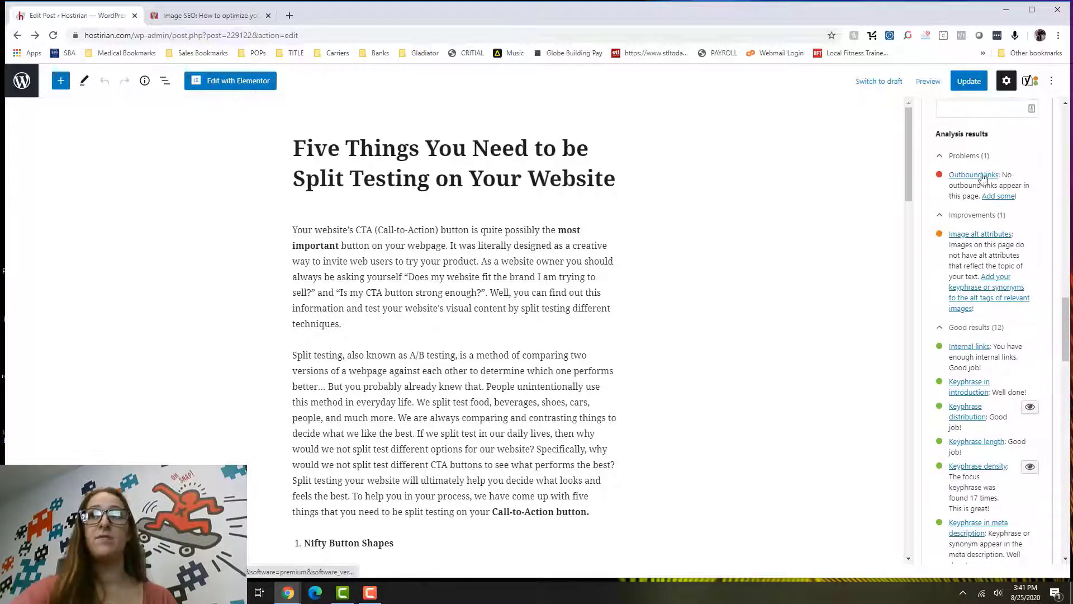
- Recheck the Yoast focus keyphrase and Google preview, and return to the problems and improvements in the SEO analysis
scroll(992, 219, up, 4)
scroll(992, 219, up, 4)
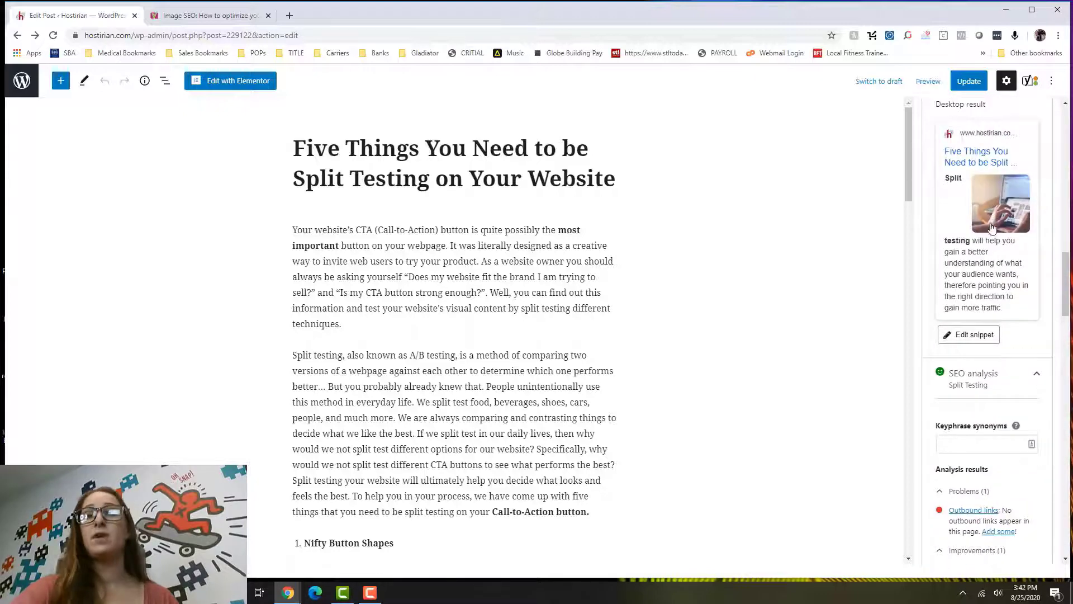
scroll(994, 243, up, 3)
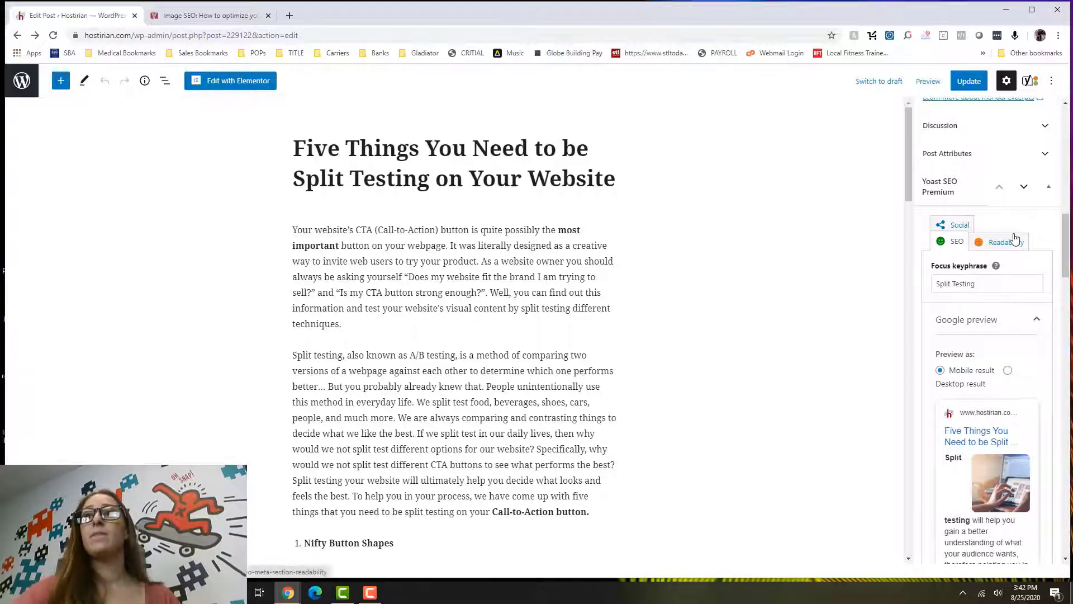
scroll(983, 263, down, 1)
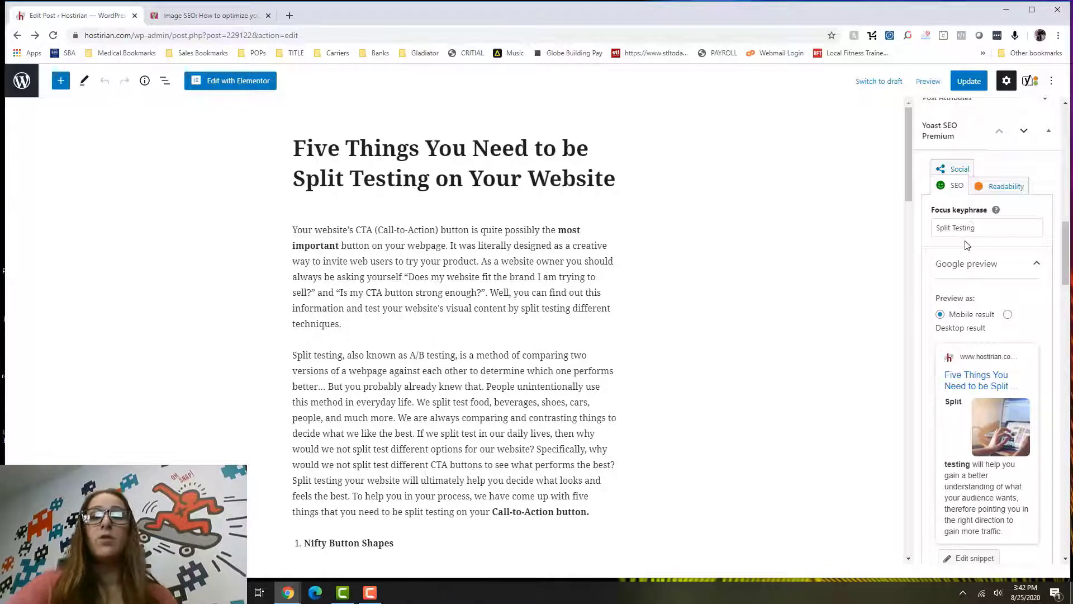
scroll(1002, 308, down, 4)
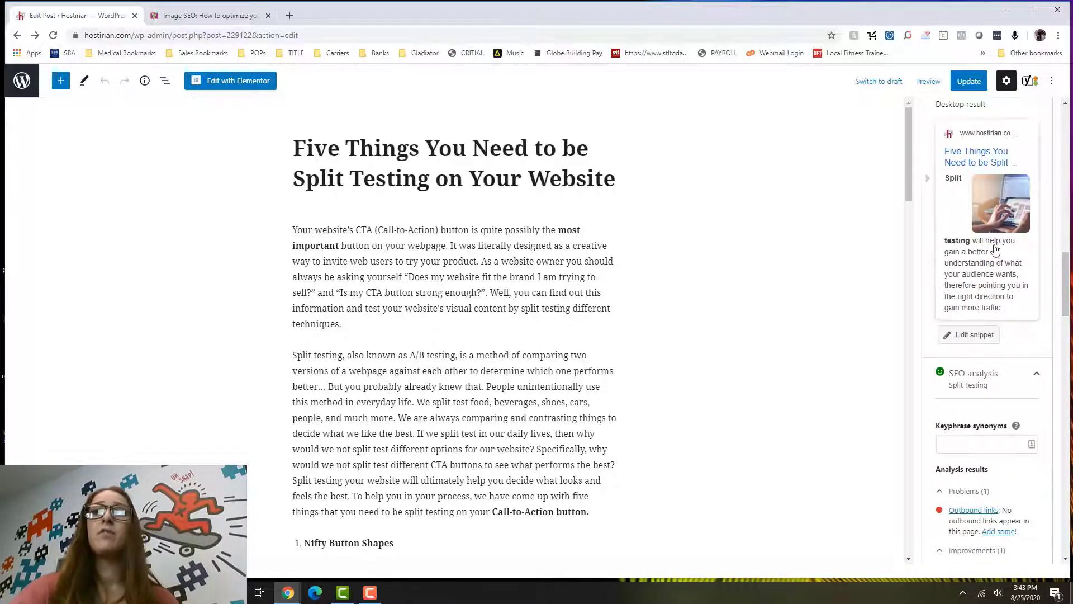
scroll(998, 249, down, 4)
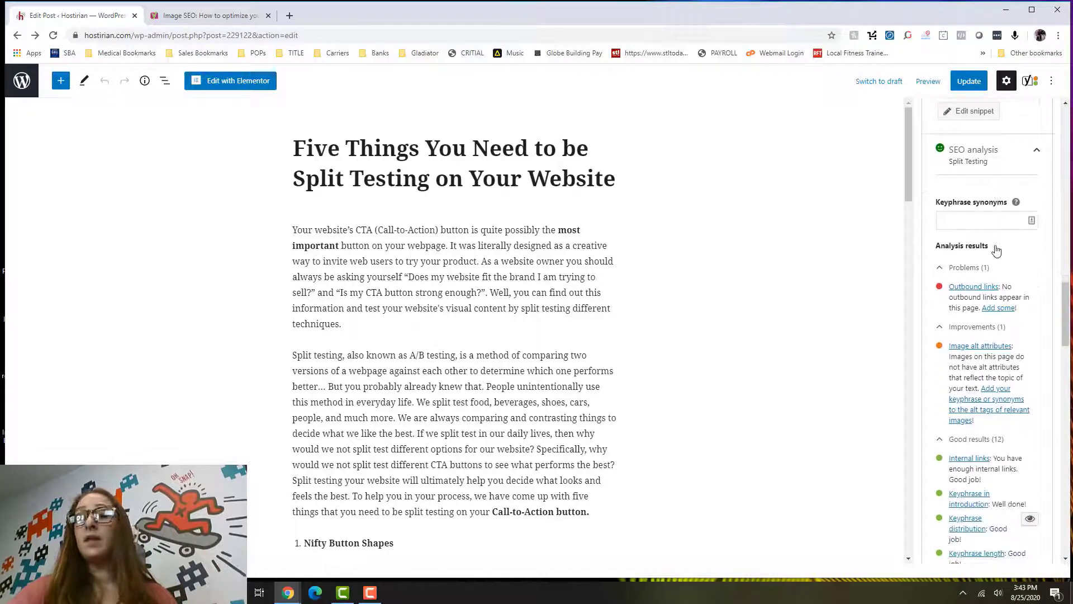